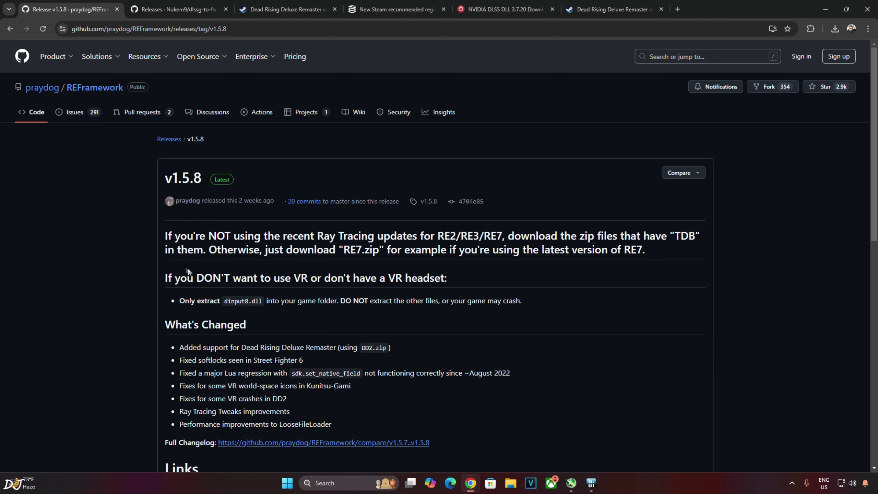
# Step: Look through the REFramework v1.5.8 release page, and download nvngx_dlss_3.7.20.zip from TechPowerUp's NVIDIA DLSS DLL page
pyautogui.scroll(-6, 188, 272)
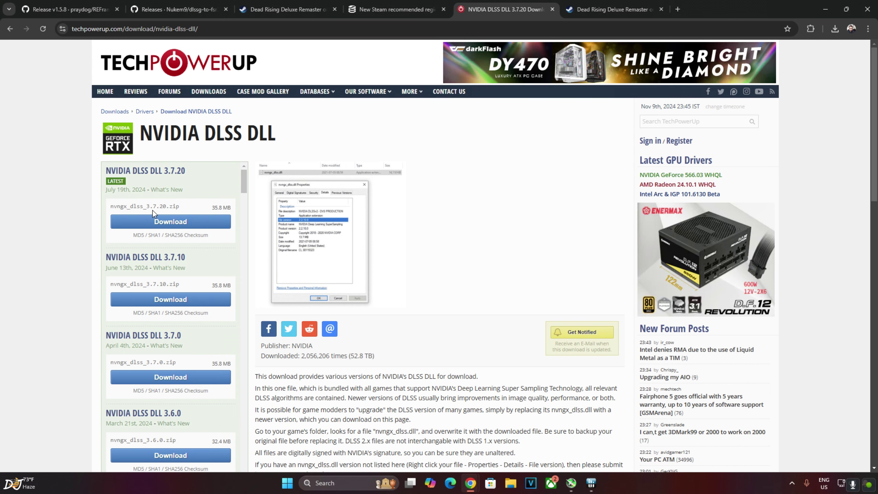
pyautogui.click(151, 221)
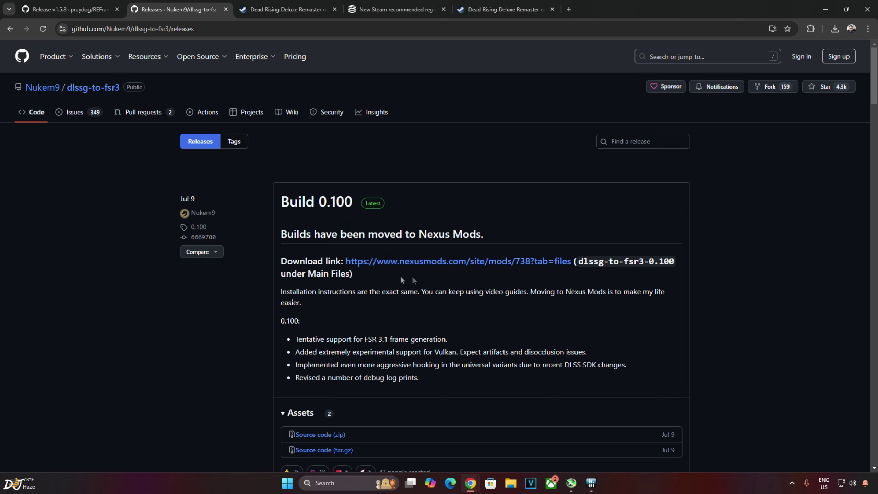
# Step: Follow the Nexus Mods link for dlssg-to-fsr3 and download the dlssg-to-fsr3-0.100 (Universal) file manually at the free, slow speed
pyautogui.click(475, 263)
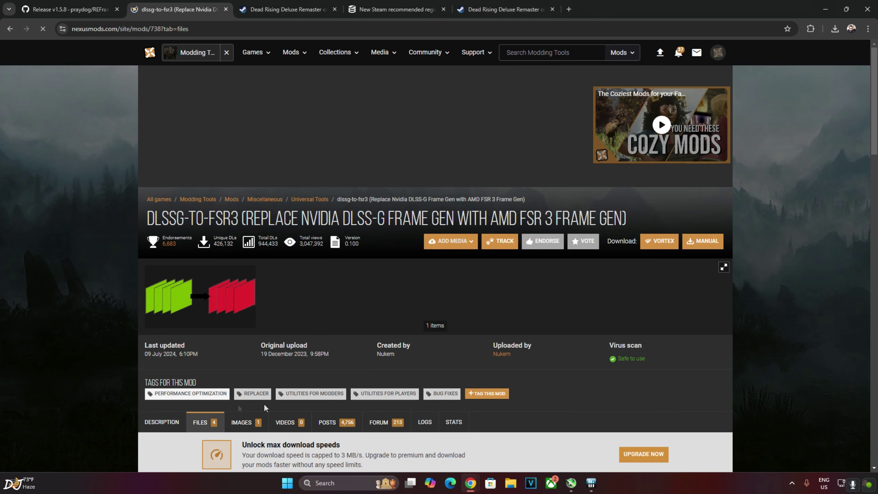
pyautogui.scroll(-9, 264, 405)
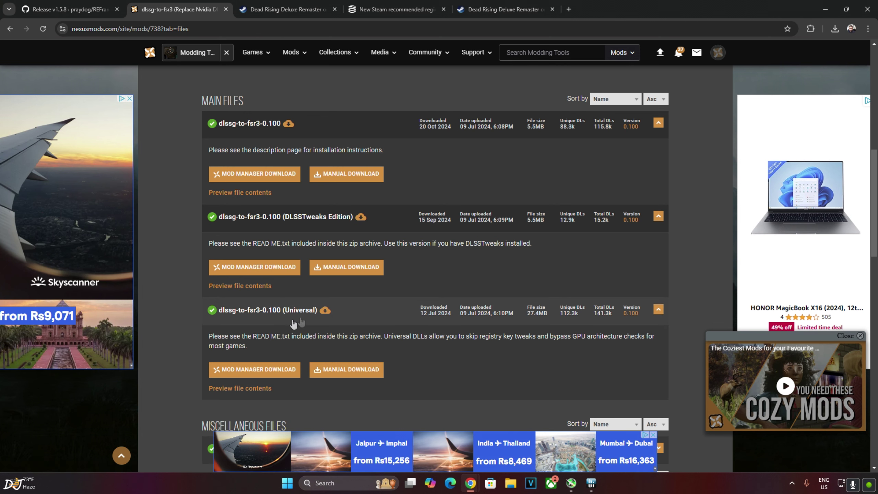
pyautogui.click(336, 371)
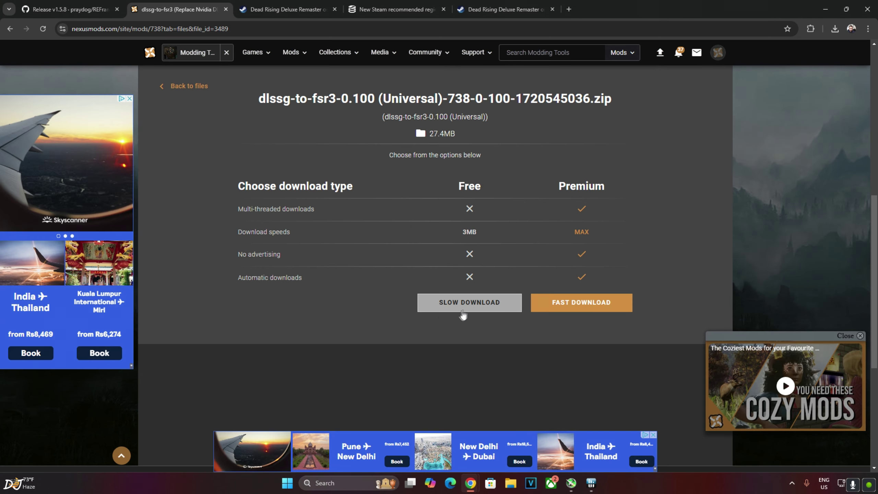
pyautogui.click(466, 304)
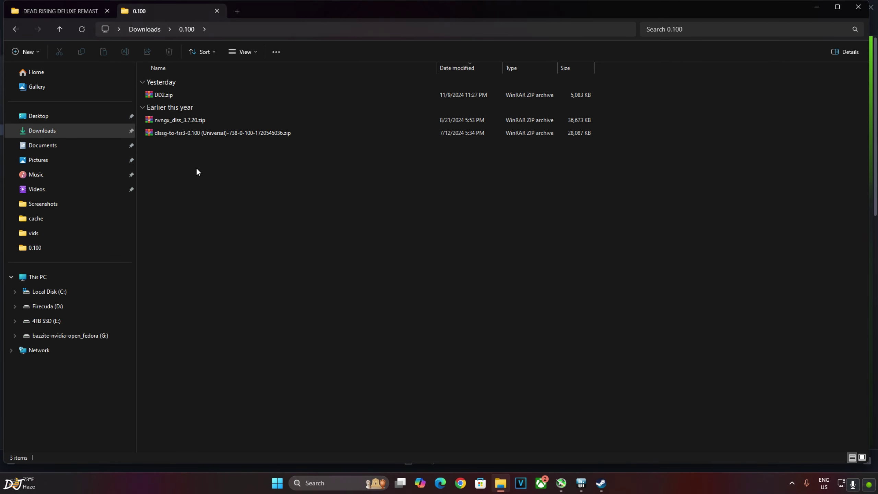
# Step: Open DD2.zip from the 0.100 downloads folder in File Explorer and copy dinput8.dll from it
pyautogui.click(159, 93)
pyautogui.rightClick(160, 94)
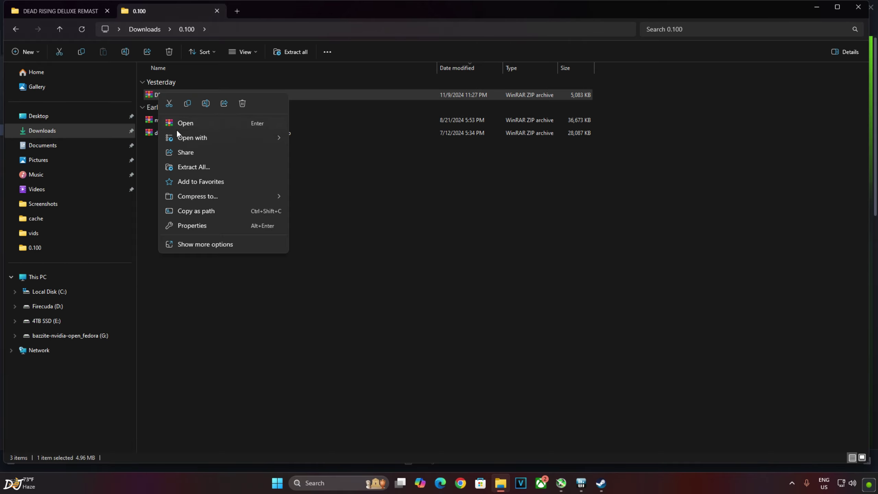
pyautogui.moveTo(195, 136)
pyautogui.click(322, 153)
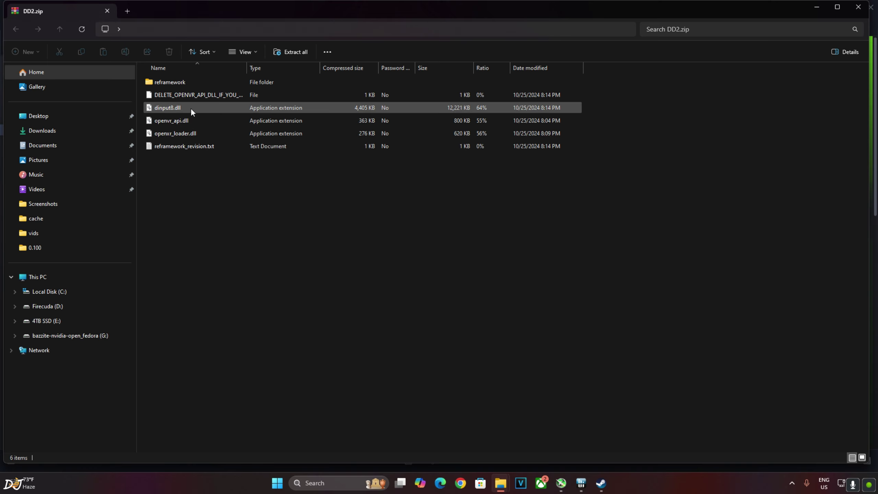
pyautogui.click(168, 109)
pyautogui.rightClick(168, 109)
pyautogui.click(177, 139)
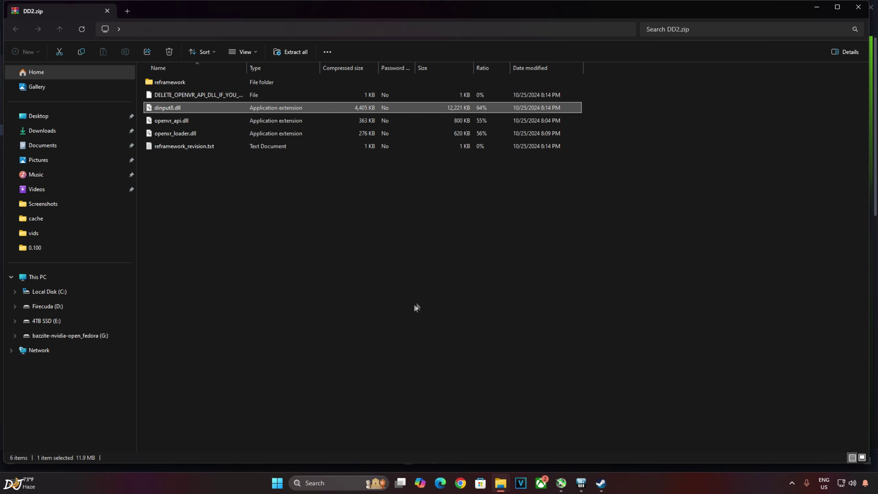
# Step: Switch to Steam, open the local files of Dead Rising Deluxe Remaster Demo and paste dinput8.dll into that folder
pyautogui.click(601, 483)
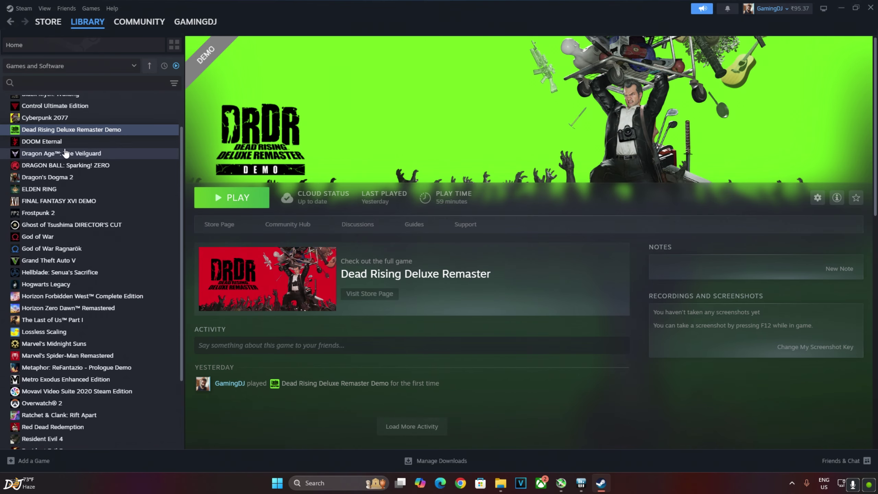
pyautogui.rightClick(71, 133)
pyautogui.moveTo(97, 182)
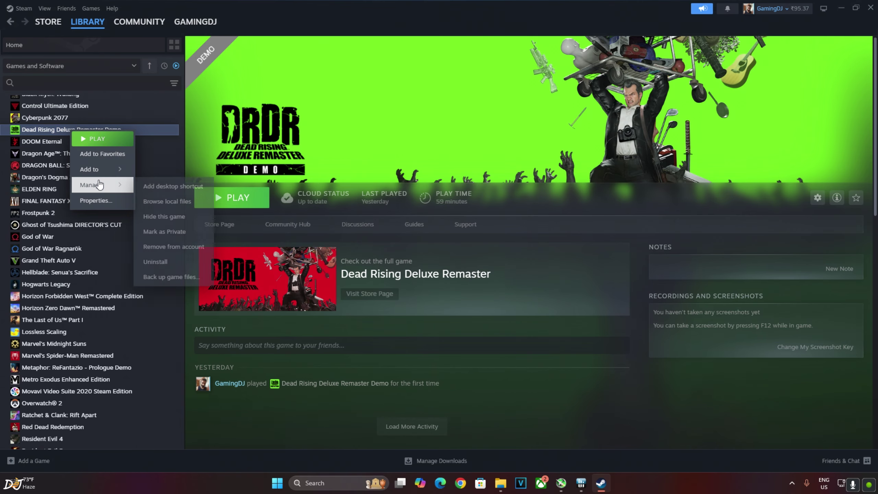
pyautogui.click(173, 199)
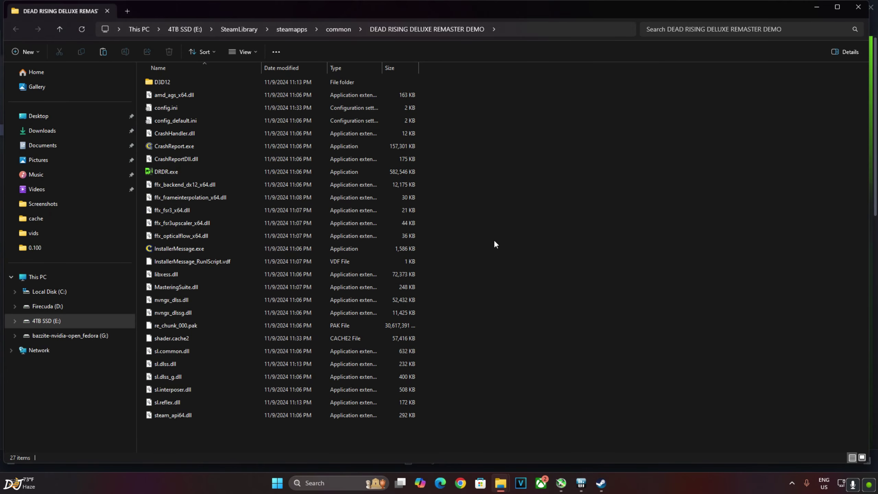
pyautogui.rightClick(169, 435)
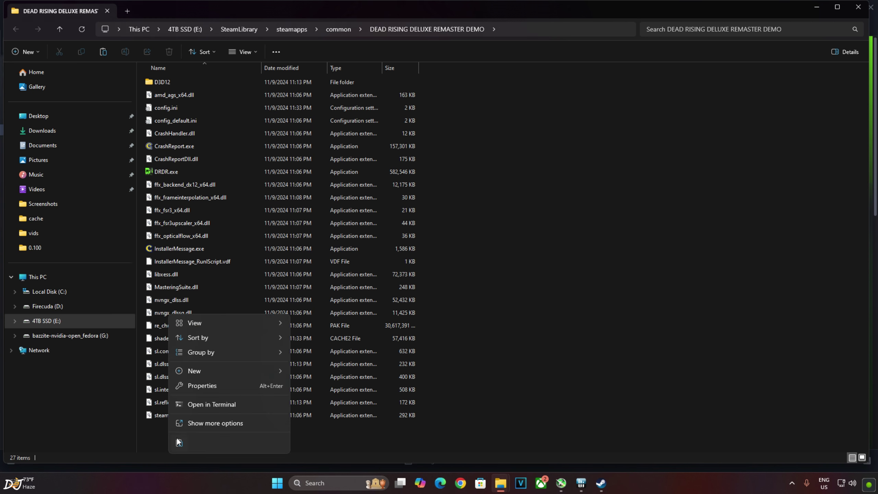
pyautogui.click(179, 443)
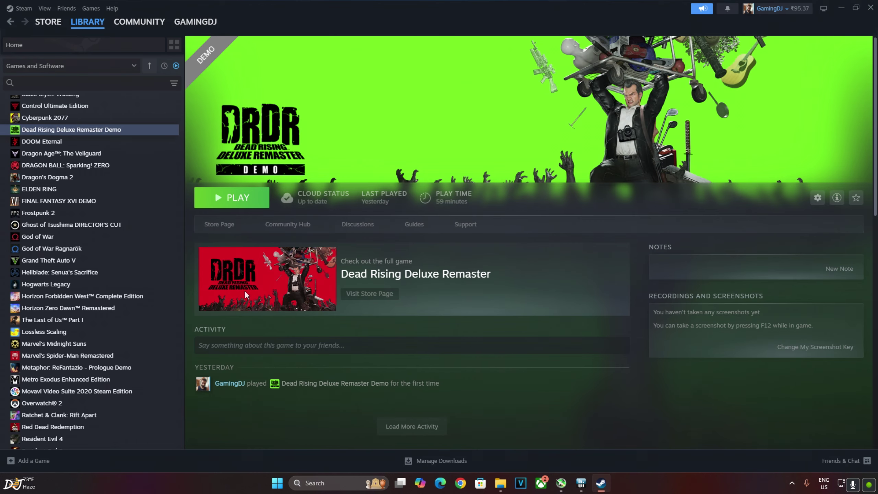
# Step: Launch Dead Rising Deluxe Remaster Demo, dismiss the REFramework overlay, continue to the main menu and exit the game
pyautogui.click(230, 198)
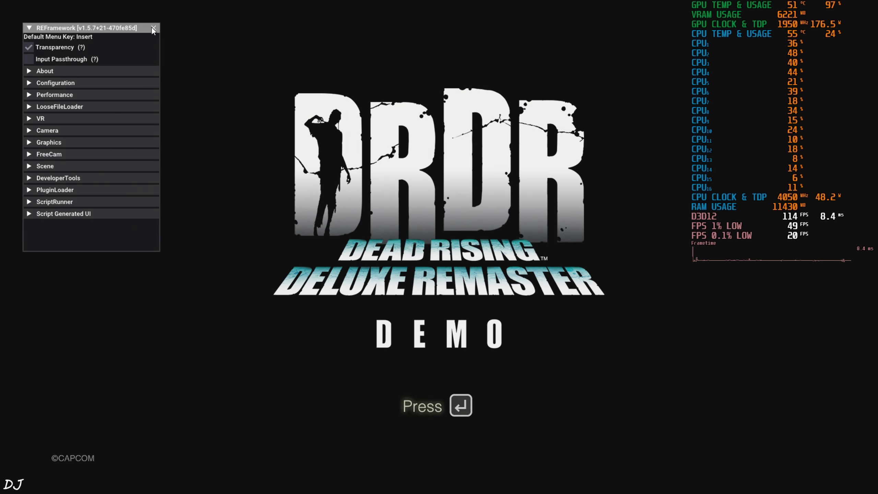
pyautogui.press('Insert')
pyautogui.click(463, 405)
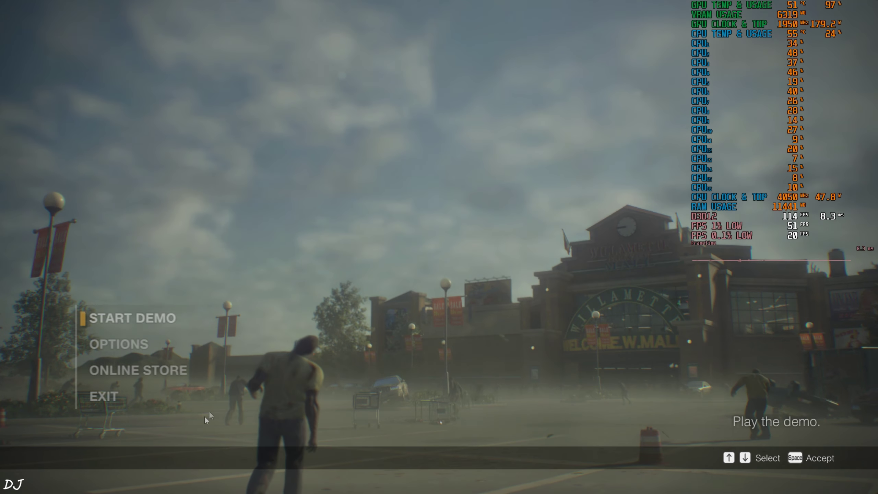
pyautogui.click(133, 402)
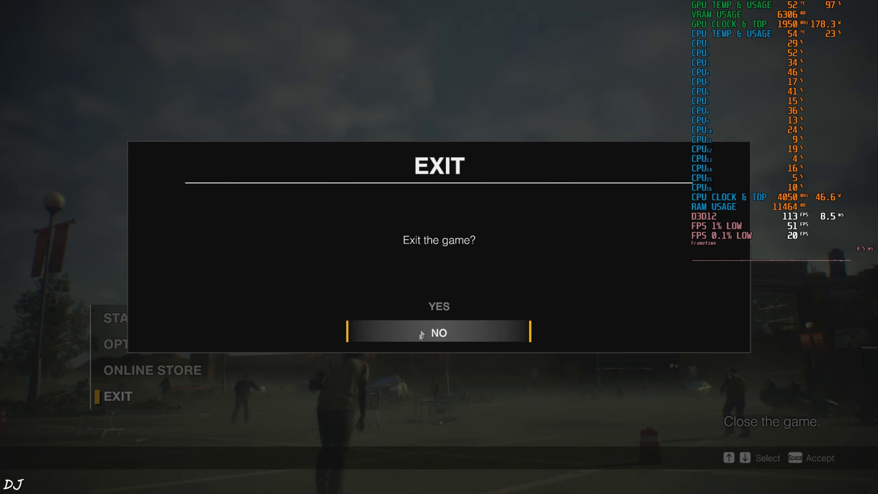
pyautogui.click(431, 309)
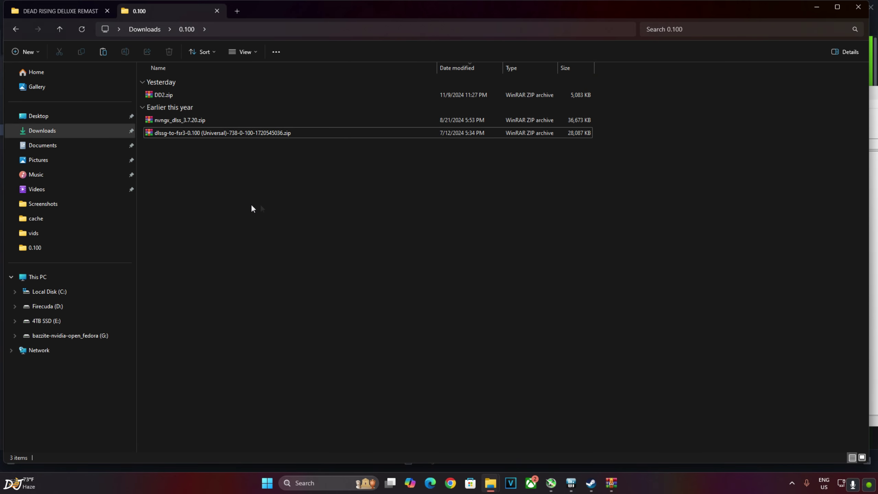
# Step: Extract the dll_version folder from the dlssg-to-fsr3-0.100 (Universal) archive into the 0.100 downloads folder
pyautogui.doubleClick(225, 133)
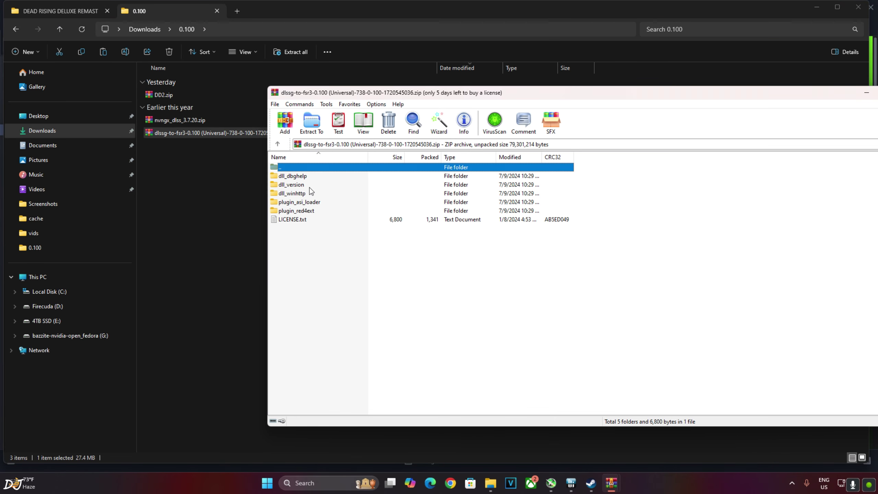
pyautogui.click(287, 187)
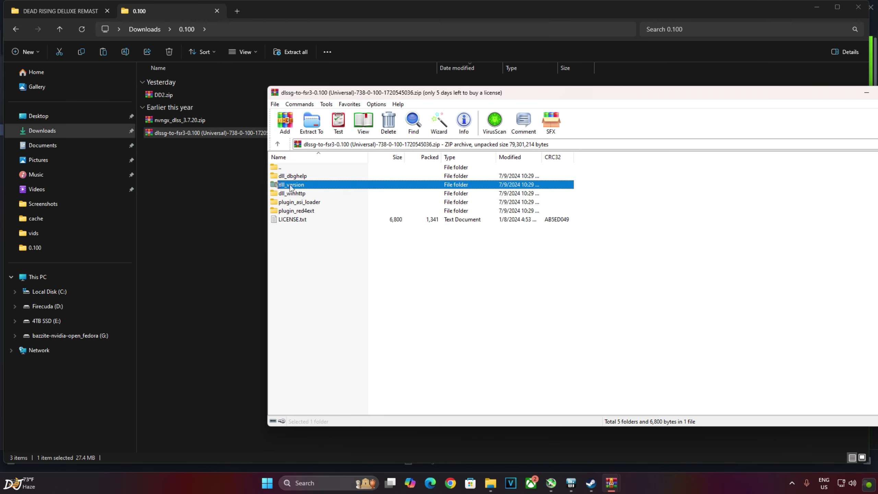
pyautogui.press('Escape')
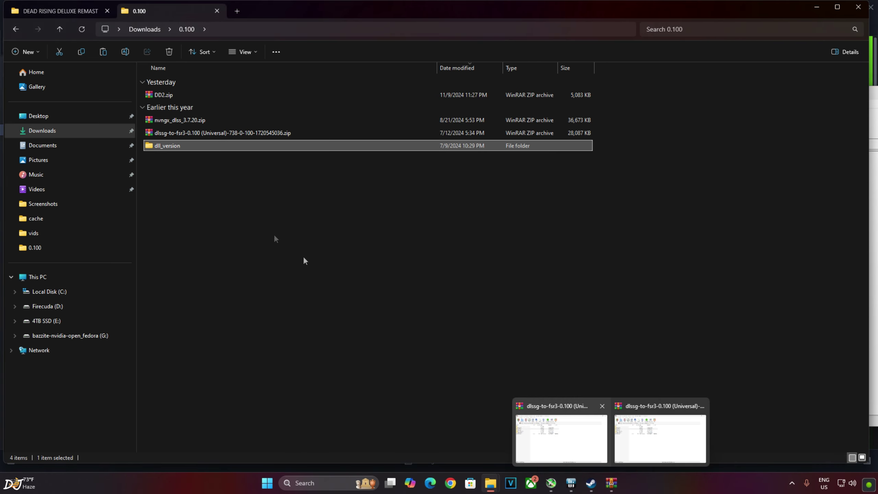
# Step: Copy dlssg_to_fsr3_amd_is_better.dll and version.dll from the extracted dll_version folder
pyautogui.doubleClick(171, 150)
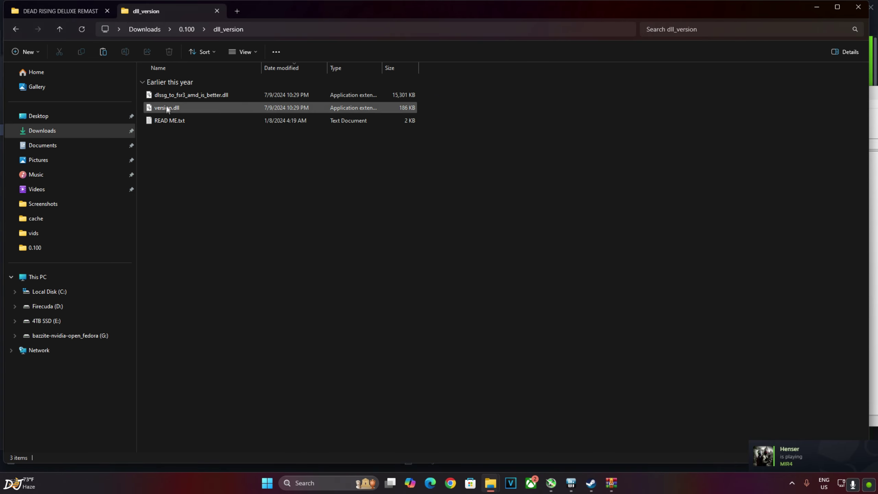
pyautogui.click(173, 97)
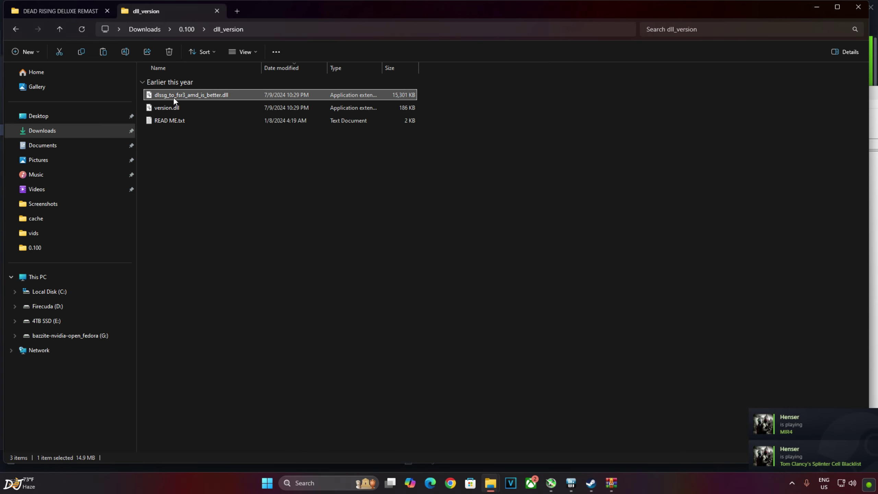
pyautogui.rightClick(170, 111)
pyautogui.press('Escape')
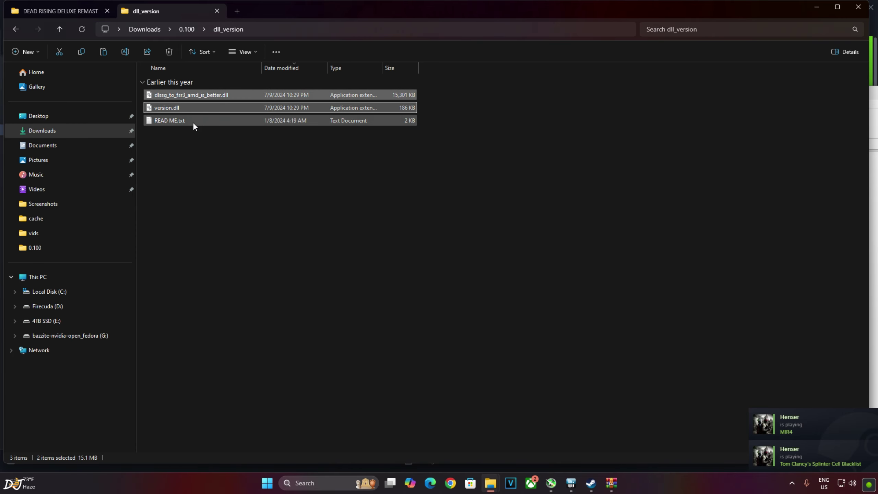
pyautogui.click(221, 203)
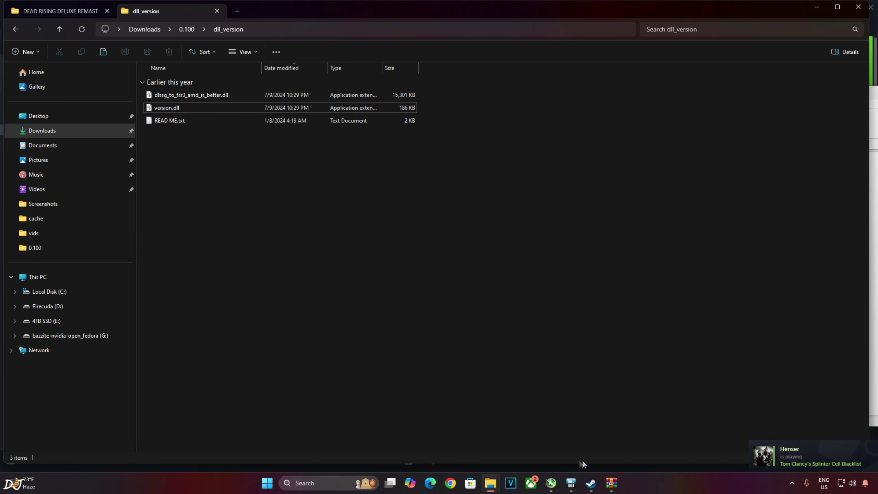
# Step: Open the demo's local files from Steam and paste the two copied DLLs into the reframework\plugins folder
pyautogui.click(591, 481)
pyautogui.rightClick(90, 129)
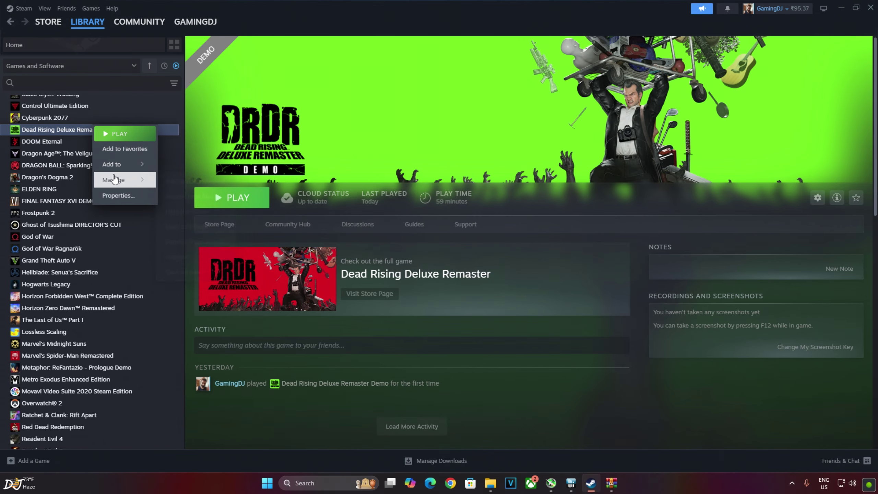
pyautogui.moveTo(114, 179)
pyautogui.click(178, 196)
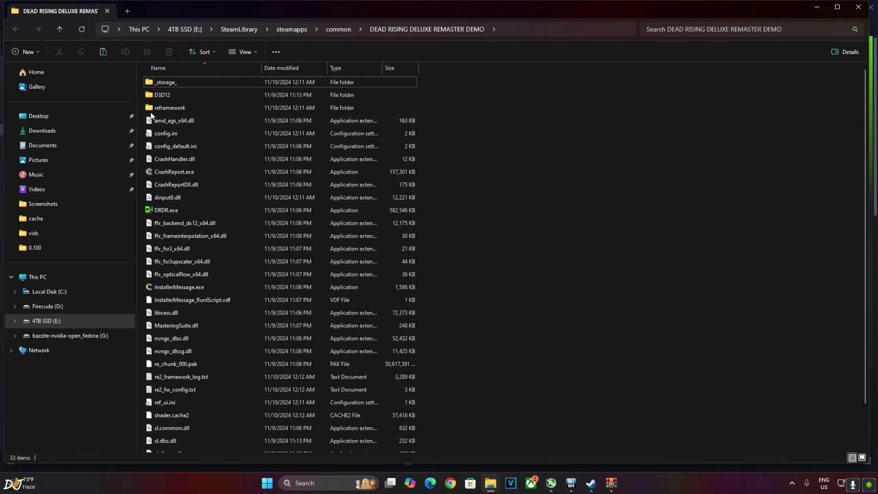
pyautogui.doubleClick(180, 109)
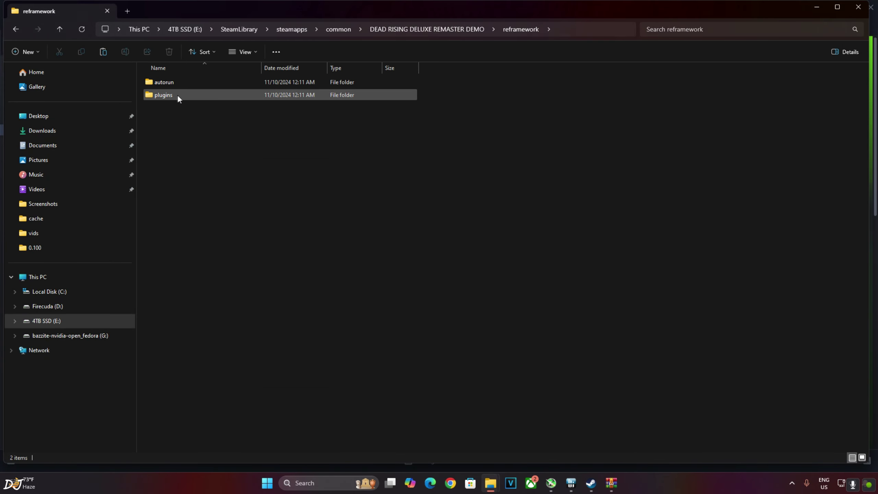
pyautogui.doubleClick(177, 94)
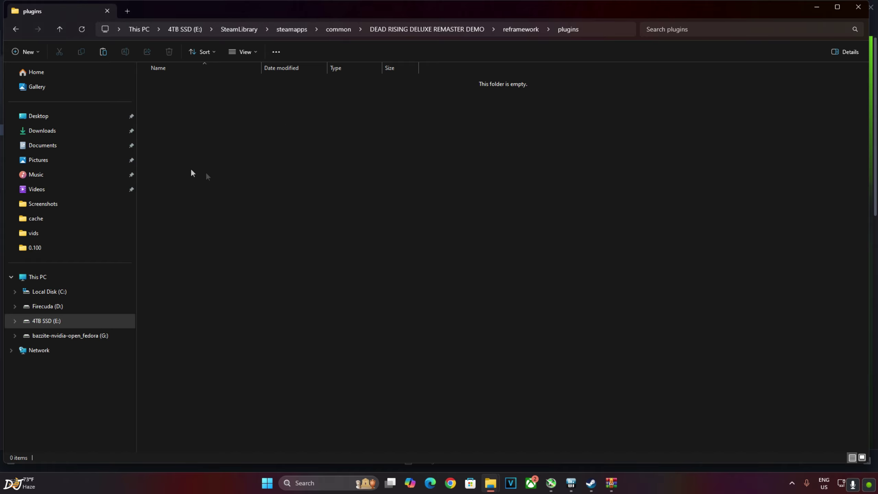
pyautogui.rightClick(184, 99)
pyautogui.click(192, 112)
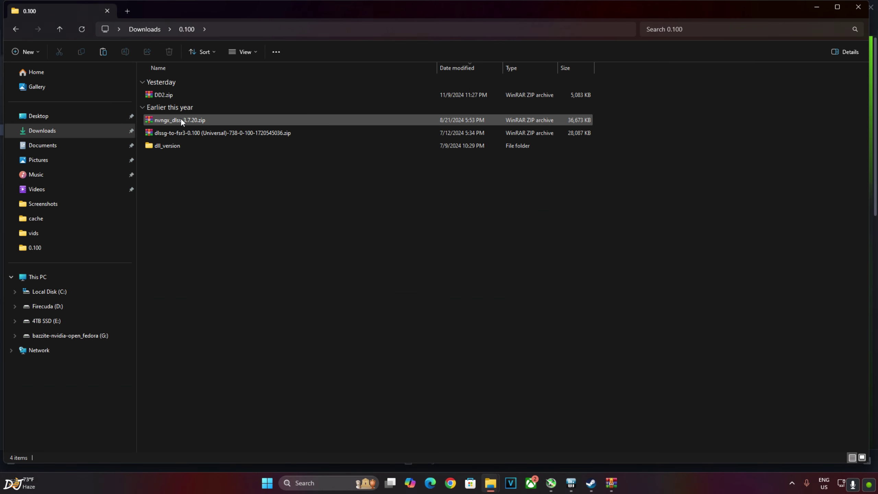
# Step: Extract nvngx_dlss.dll from nvngx_dlss_3.7.20.zip into the 0.100 downloads folder
pyautogui.click(181, 118)
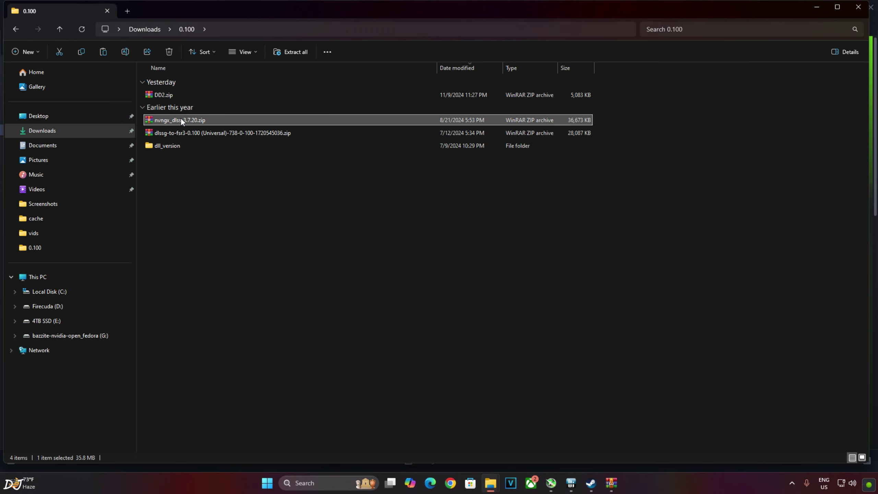
pyautogui.doubleClick(181, 119)
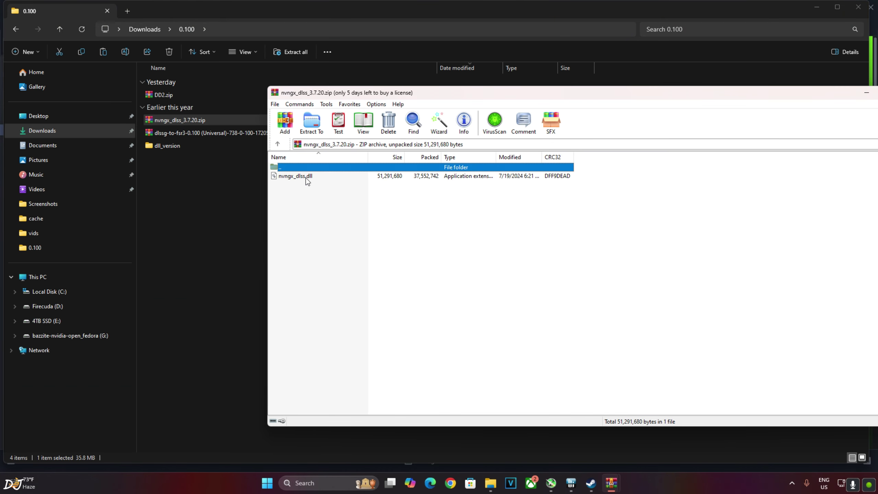
pyautogui.moveTo(296, 176); pyautogui.dragTo(166, 191)
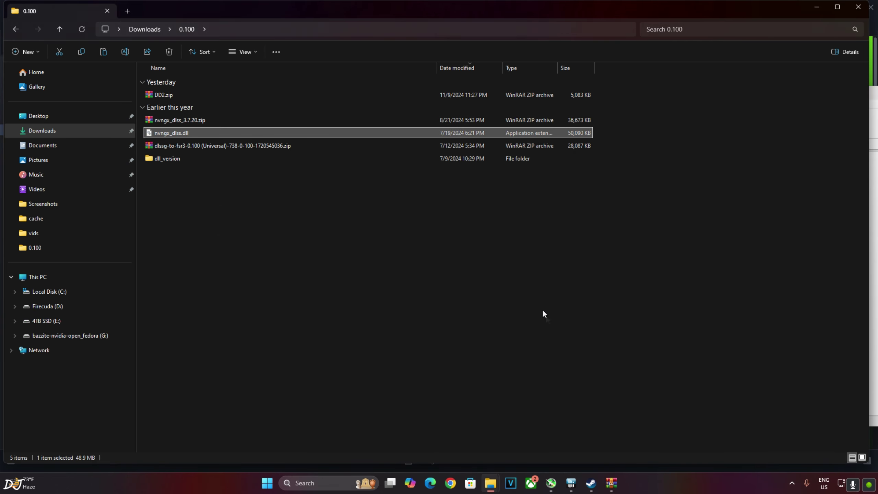
# Step: Open the demo's local files from Steam and paste nvngx_dlss.dll into the game folder, replacing the existing file
pyautogui.click(590, 483)
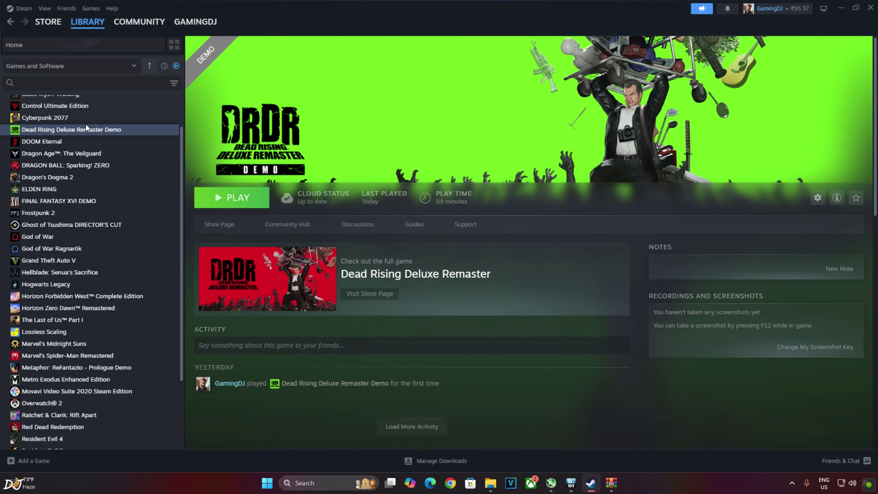
pyautogui.rightClick(89, 133)
pyautogui.moveTo(118, 184)
pyautogui.click(188, 200)
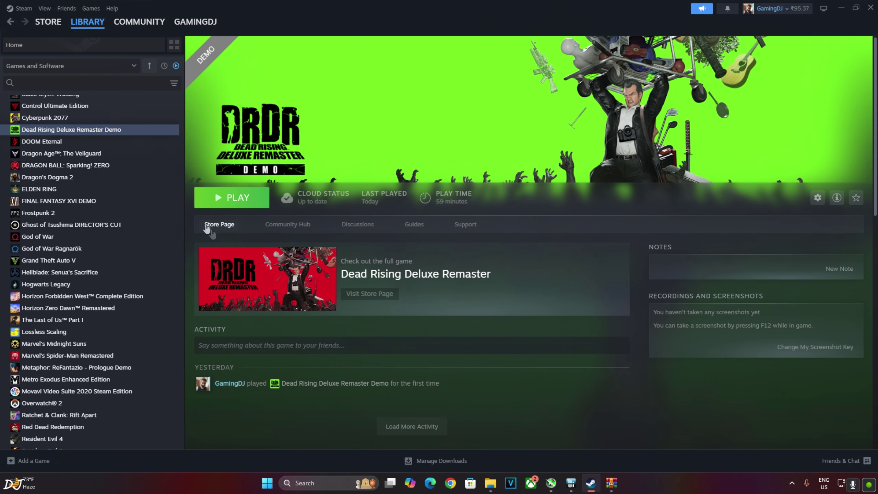
pyautogui.rightClick(483, 161)
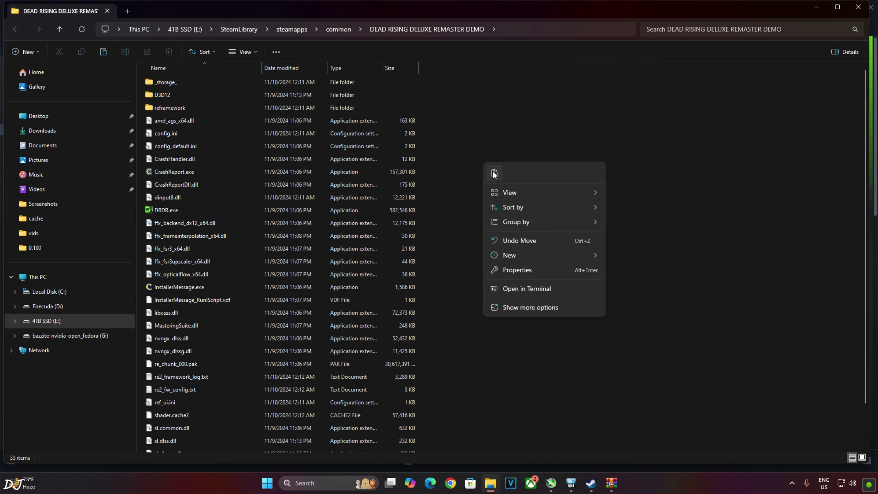
pyautogui.click(492, 172)
pyautogui.click(224, 167)
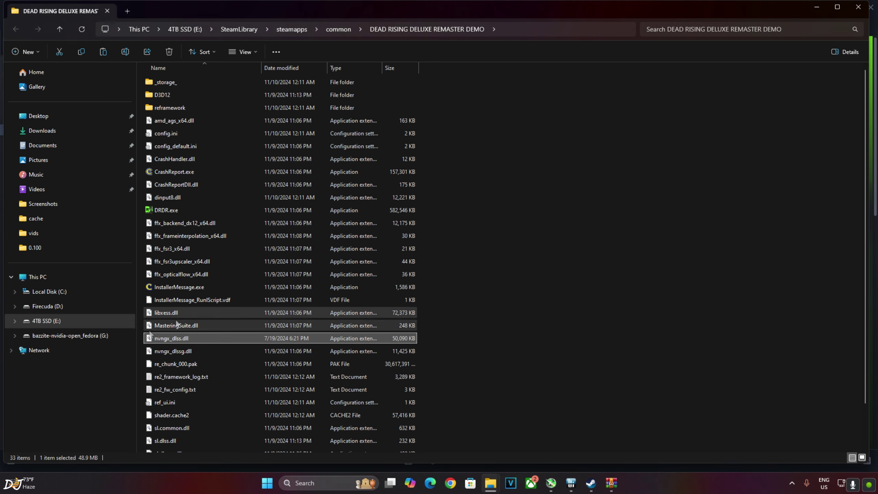
# Step: Check the file version in the details of the replaced nvngx_dlss.dll, and close the game folder
pyautogui.rightClick(169, 334)
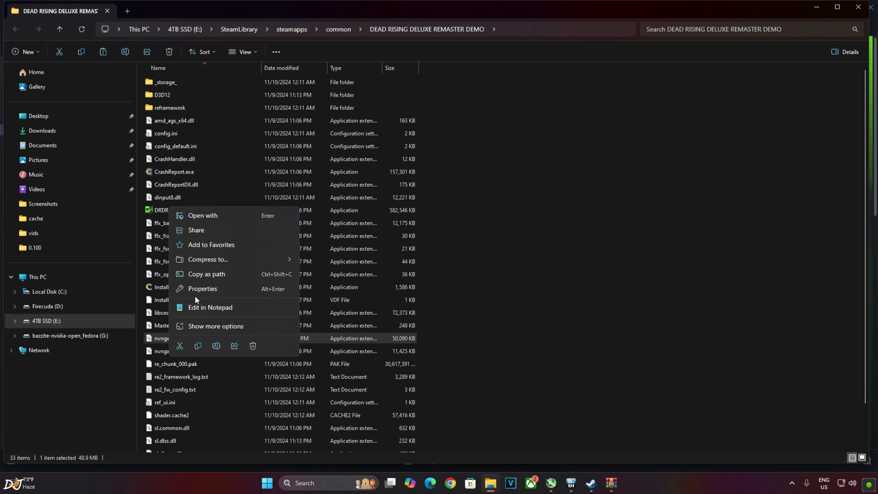
pyautogui.click(270, 291)
pyautogui.click(274, 256)
pyautogui.click(244, 332)
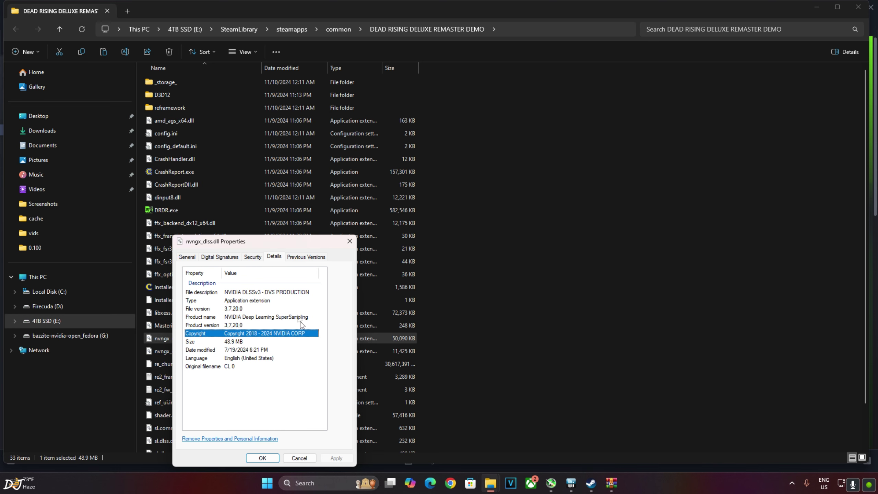
pyautogui.click(262, 457)
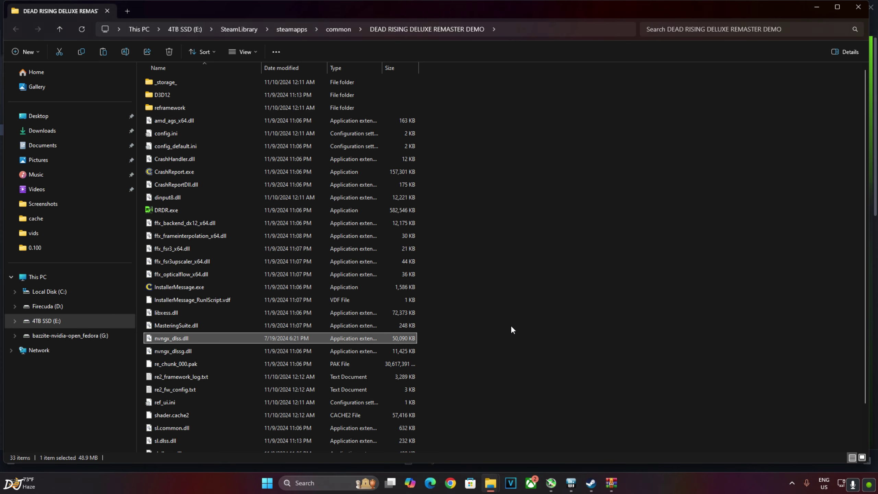
pyautogui.click(859, 7)
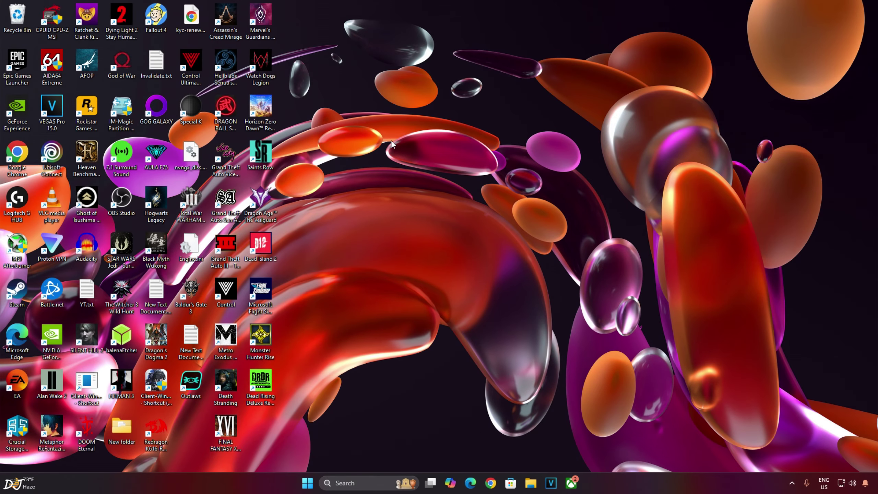
# Step: Open the Windows default graphics settings from the display settings to check Hardware-accelerated GPU scheduling
pyautogui.rightClick(388, 131)
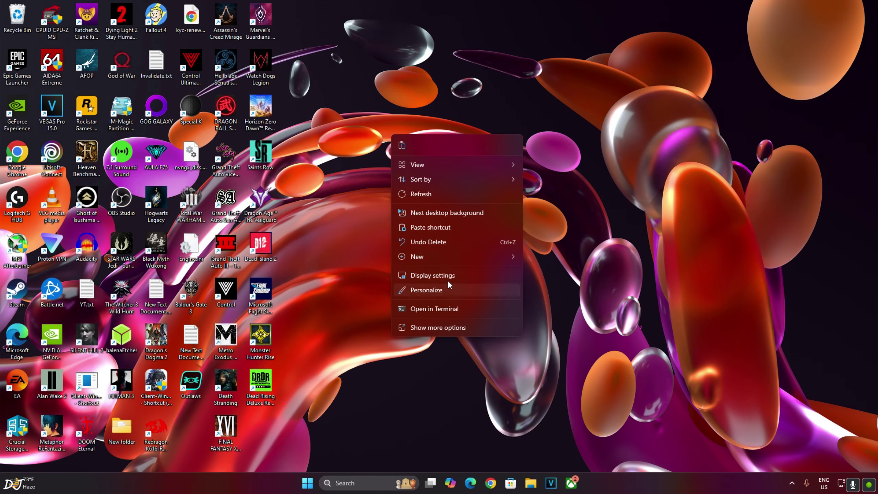
pyautogui.click(455, 276)
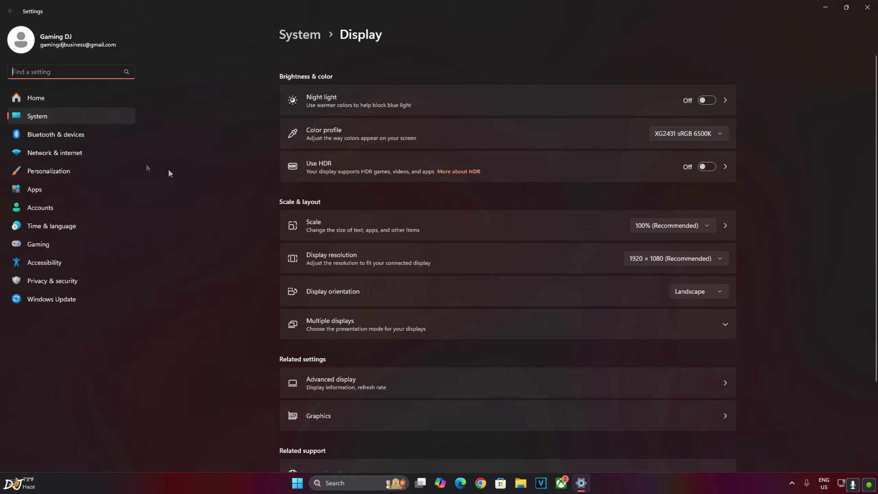
pyautogui.click(339, 419)
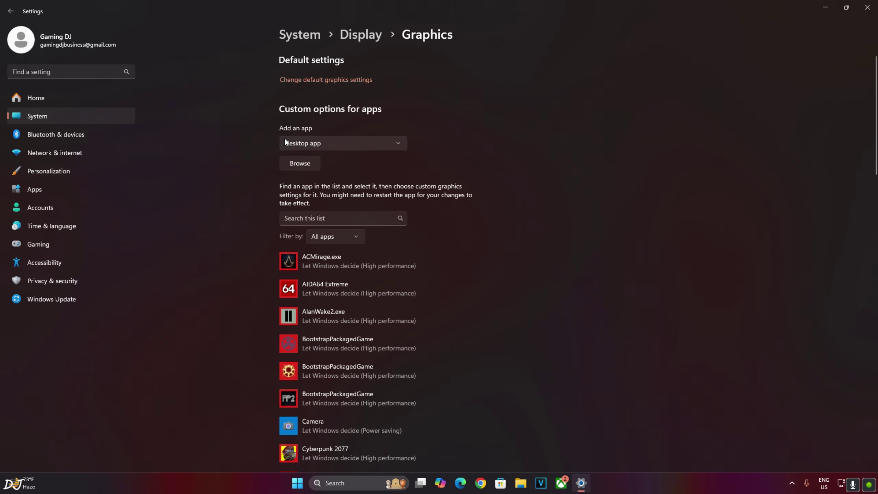
pyautogui.click(299, 80)
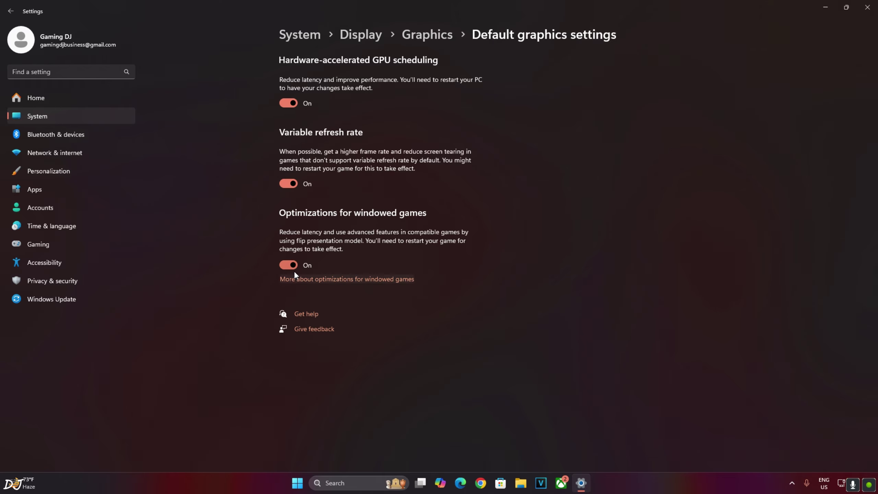
# Step: Open NVIDIA Control Panel and add DEAD RISING DELUXE REMASTER DEMO to the programs with custom 3D settings
pyautogui.press('super')
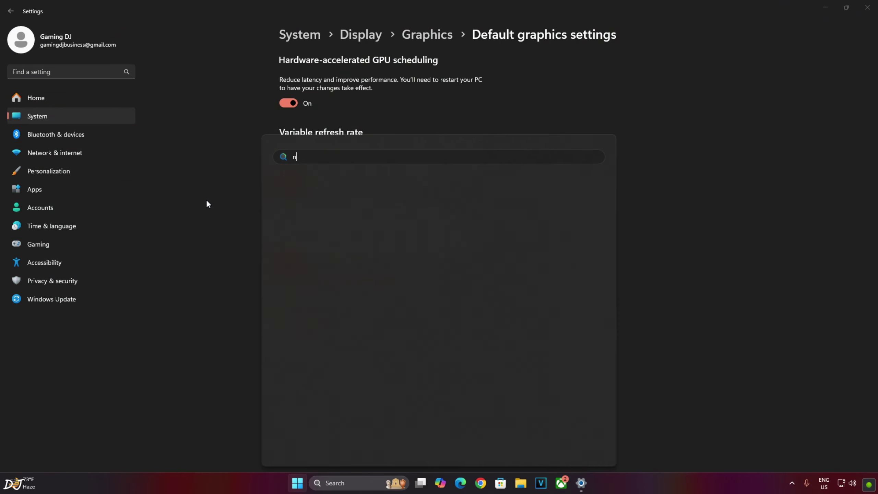
pyautogui.write('nvidia control panel')
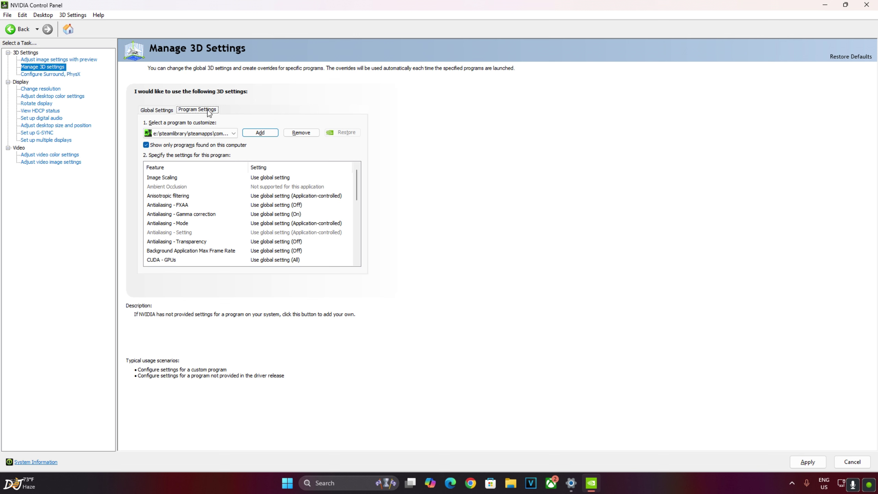
pyautogui.click(271, 132)
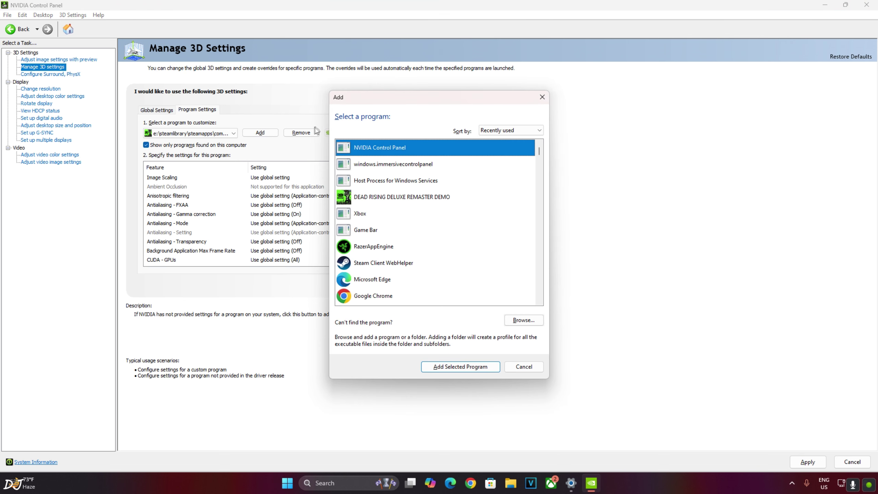
pyautogui.click(396, 200)
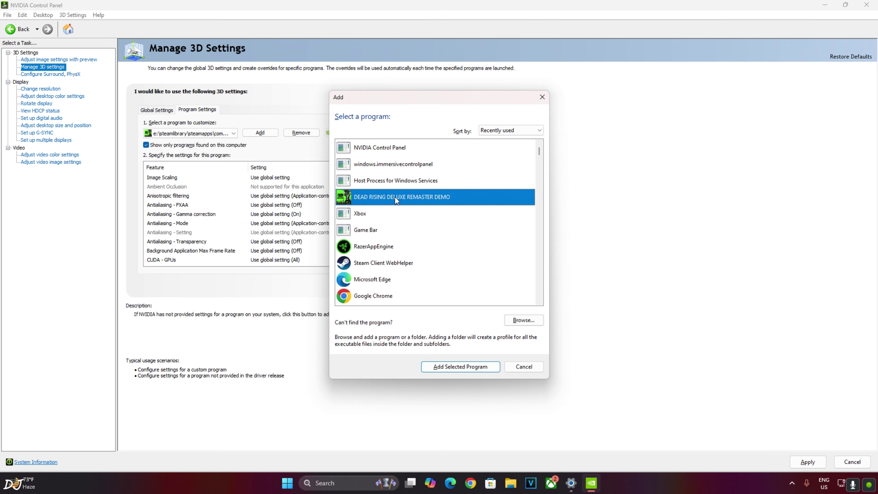
pyautogui.click(460, 366)
# Step: Set the demo's Vertical sync to On, apply it, and review the G-SYNC setup before closing NVIDIA Control Panel
pyautogui.moveTo(358, 187); pyautogui.dragTo(360, 263)
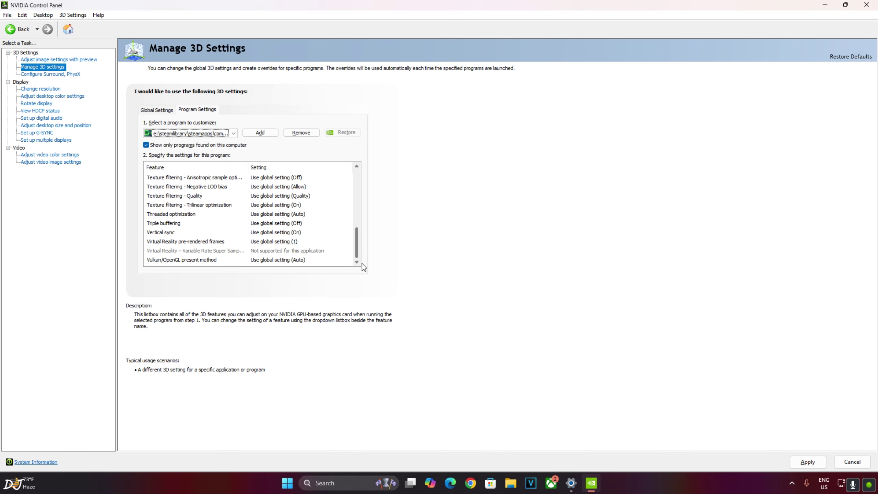
pyautogui.click(256, 233)
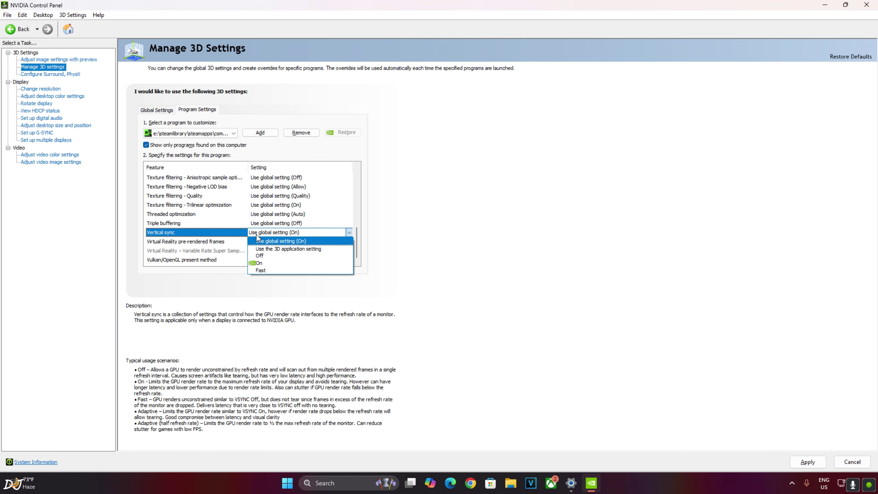
pyautogui.click(259, 262)
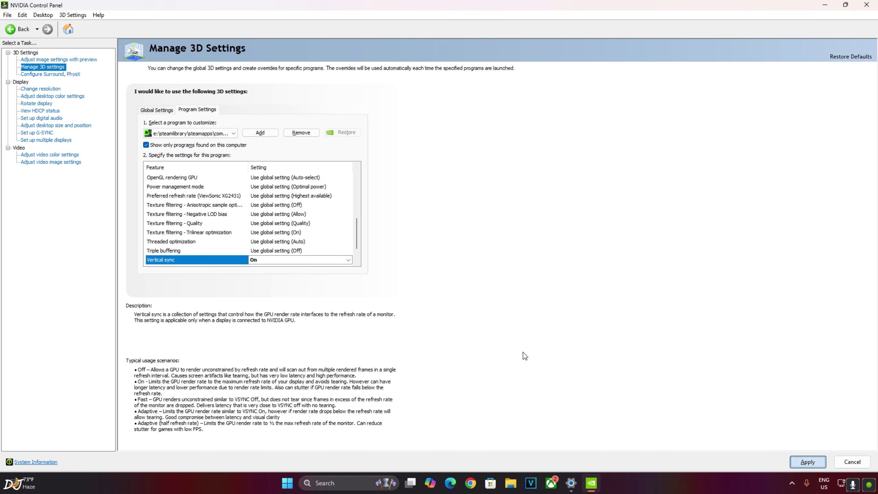
pyautogui.press('Return')
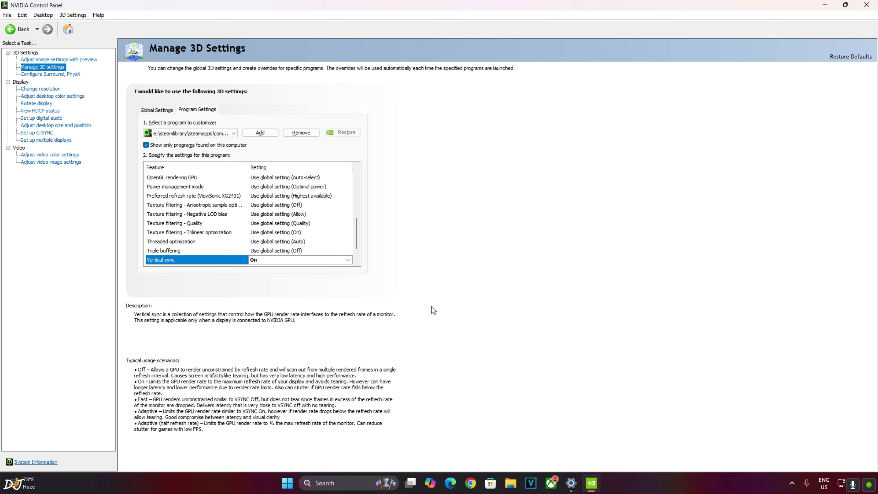
pyautogui.click(38, 134)
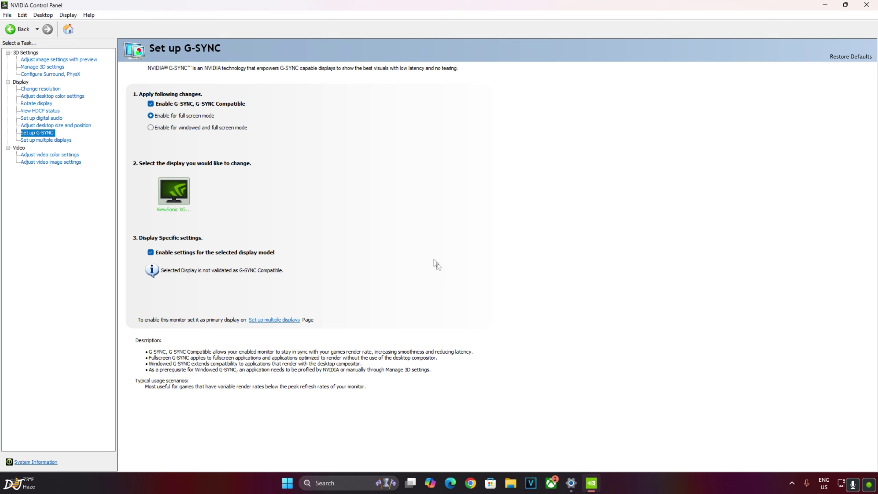
pyautogui.click(874, 4)
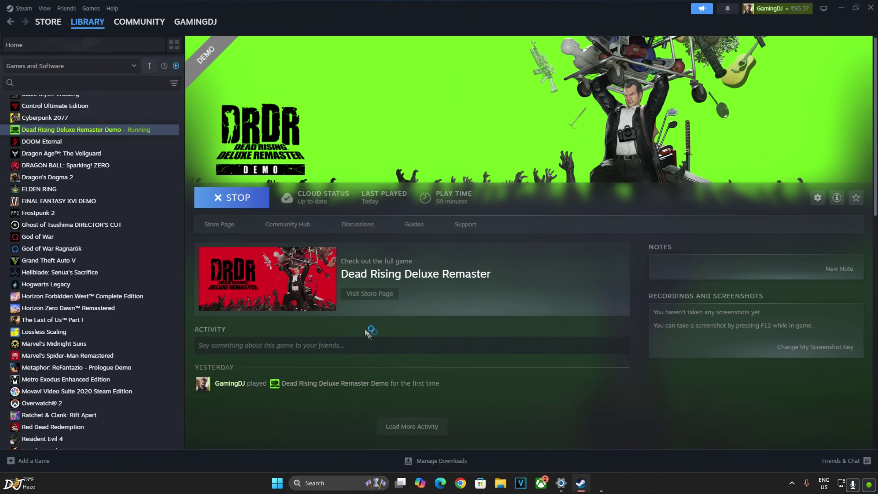
# Step: Switch to the running demo, check the plugins loaded by REFramework's PluginLoader, and close the REFramework overlay
pyautogui.click(602, 488)
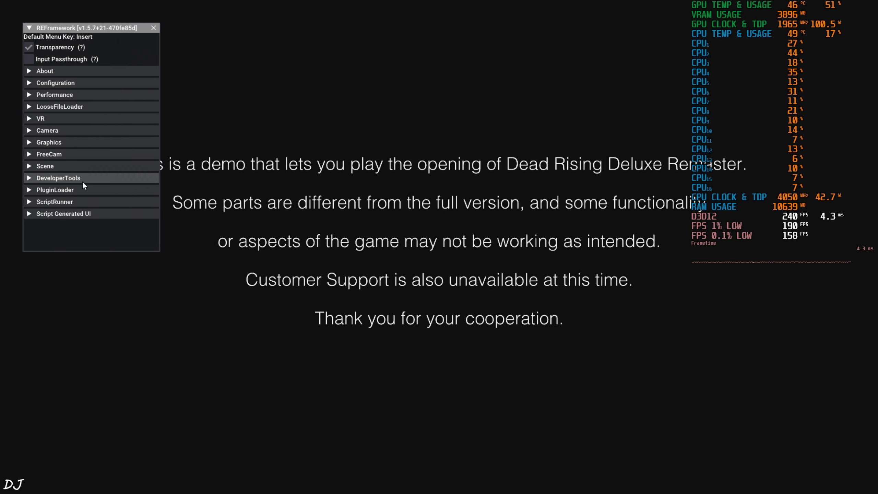
pyautogui.click(50, 191)
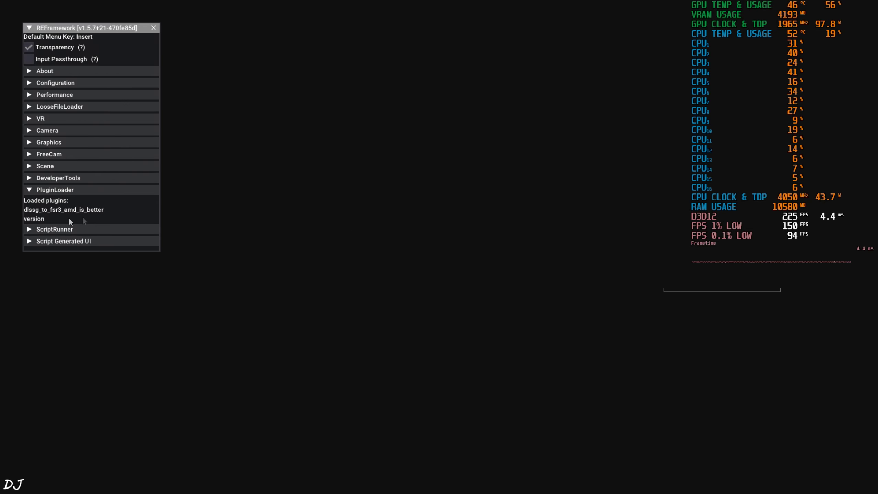
pyautogui.click(154, 28)
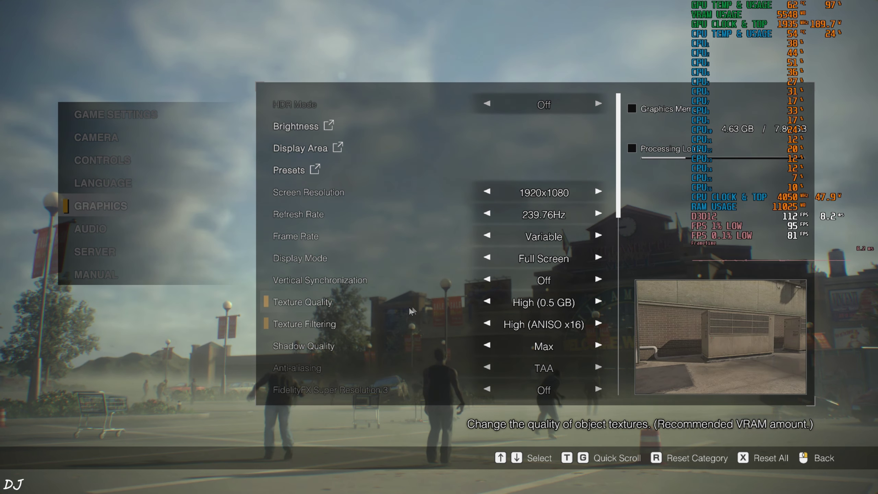
# Step: Try Texture Quality at High (1 GB) and return it to High (0.5 GB)
pyautogui.click(598, 303)
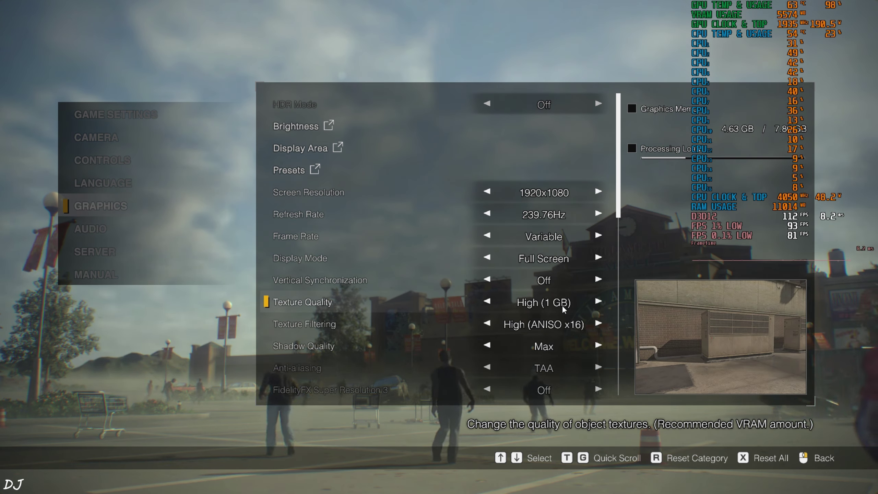
pyautogui.click(488, 303)
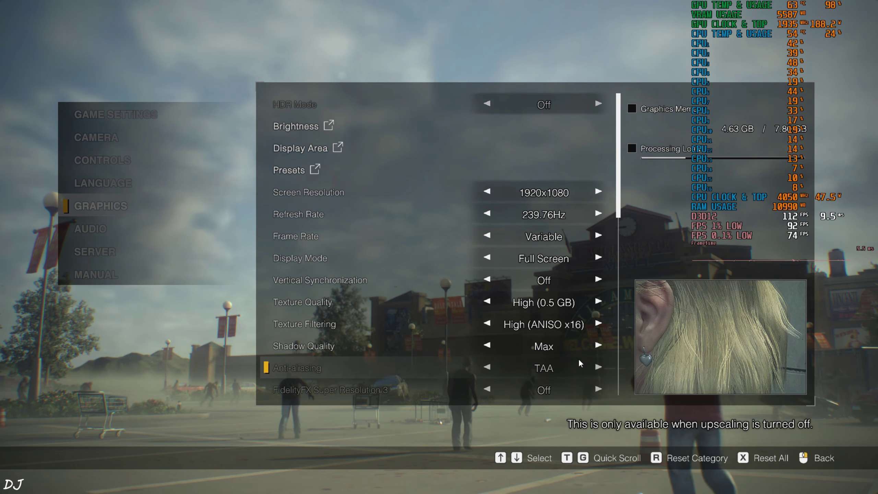
# Step: Examine the remaining graphics options, from the upscaling and DLSS settings through Color Space, and return to the main menu
pyautogui.scroll(-2, 388, 369)
pyautogui.scroll(-1, 468, 318)
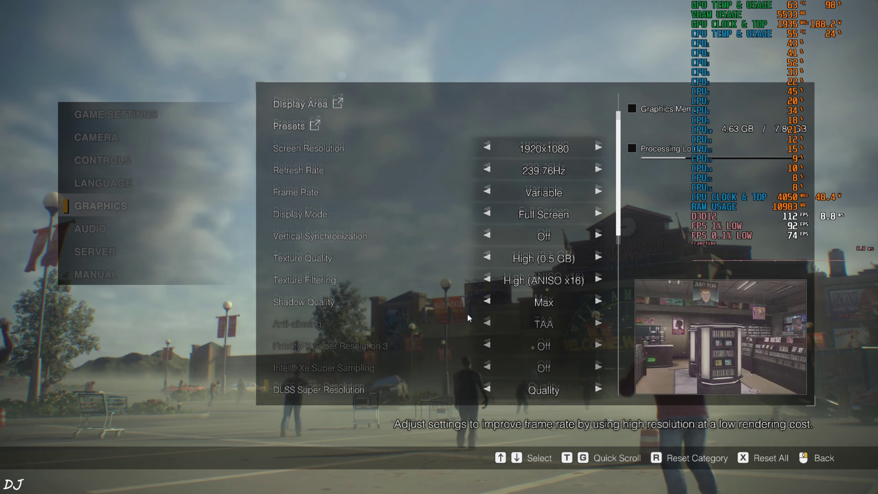
pyautogui.press('Down')
pyautogui.press('Down')
pyautogui.press('Down')
pyautogui.press('Down')
pyautogui.press('Down')
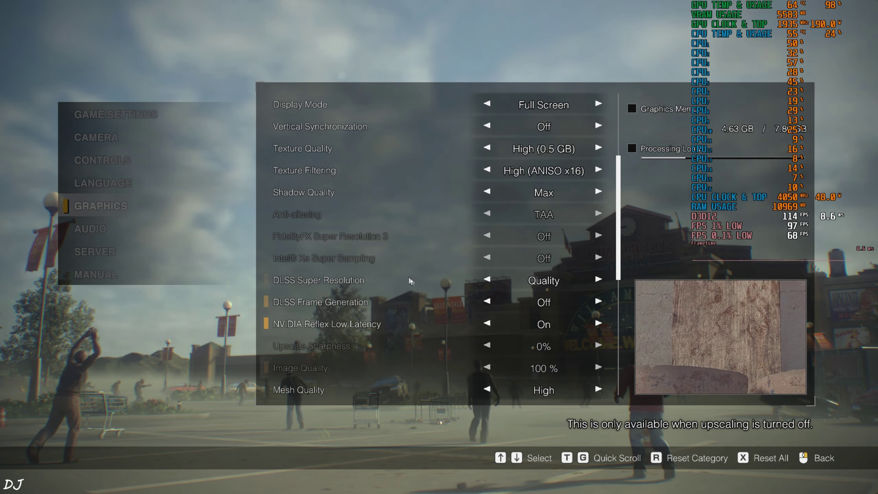
pyautogui.scroll(-12, 425, 277)
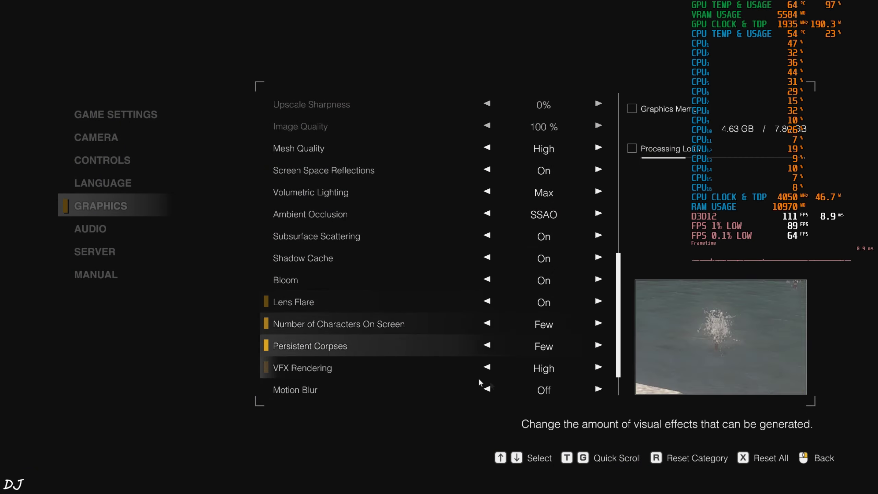
pyautogui.scroll(-8, 483, 278)
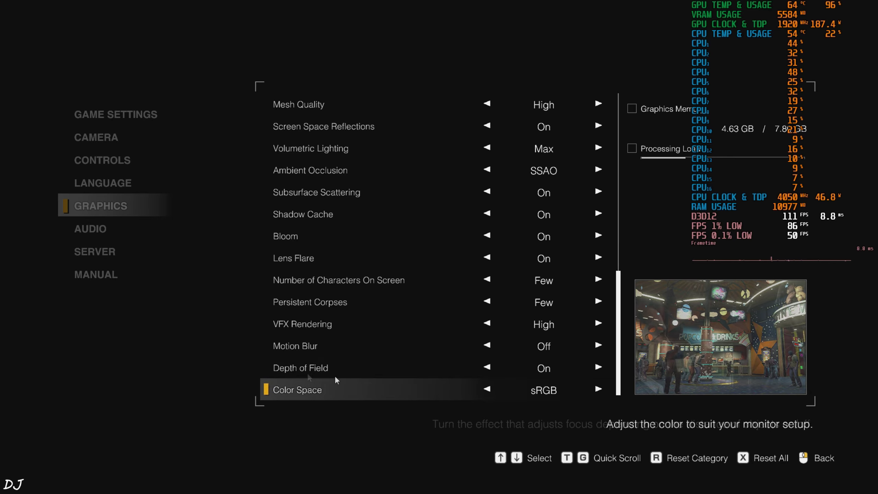
pyautogui.rightClick(133, 320)
pyautogui.rightClick(133, 320)
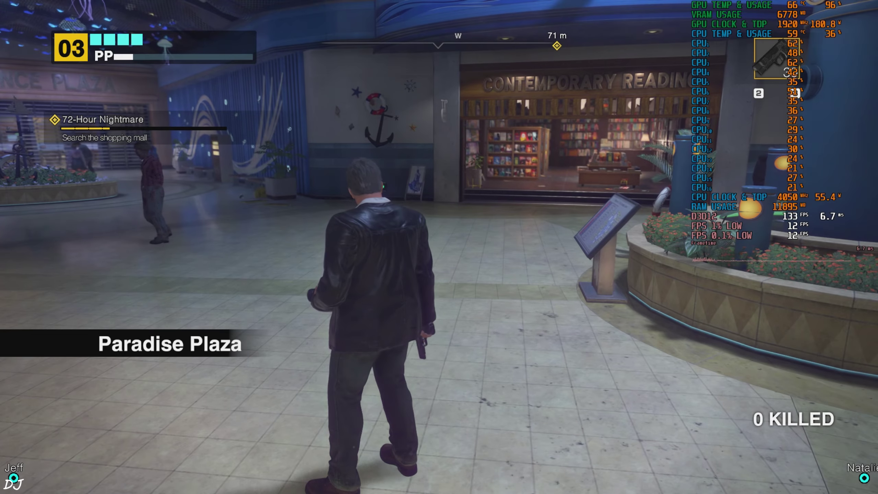
pyautogui.press('w')
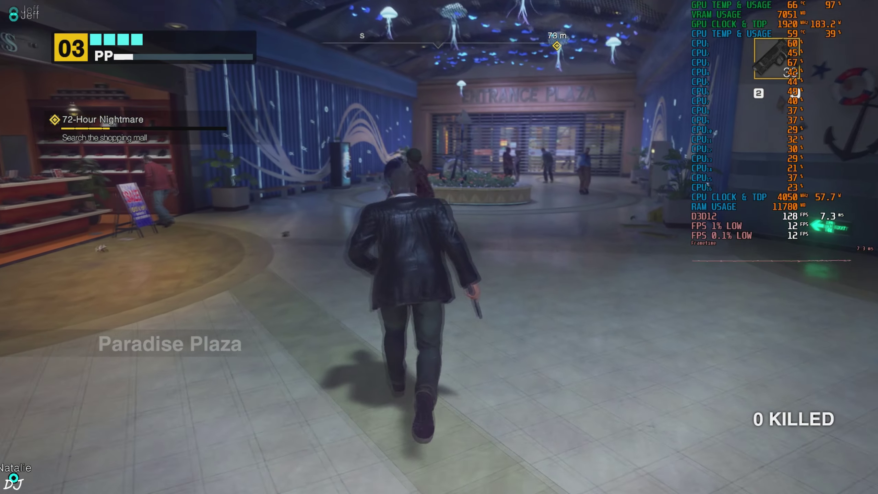
pyautogui.press('a')
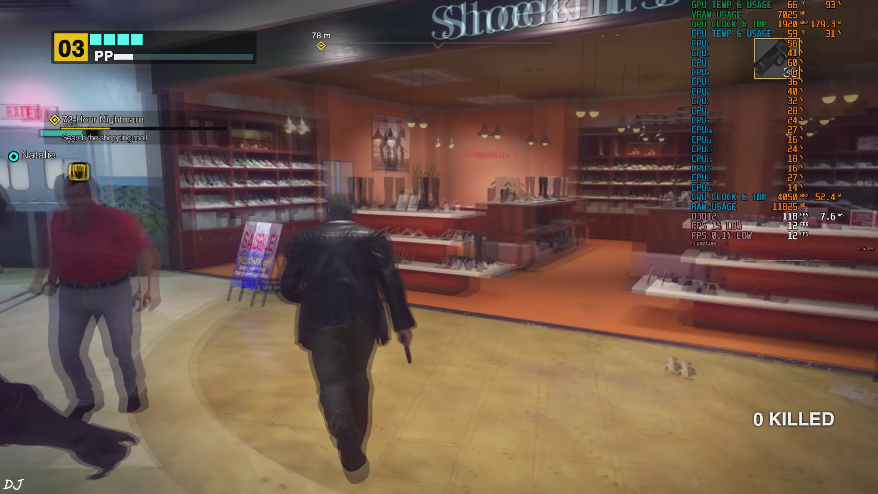
pyautogui.press('w')
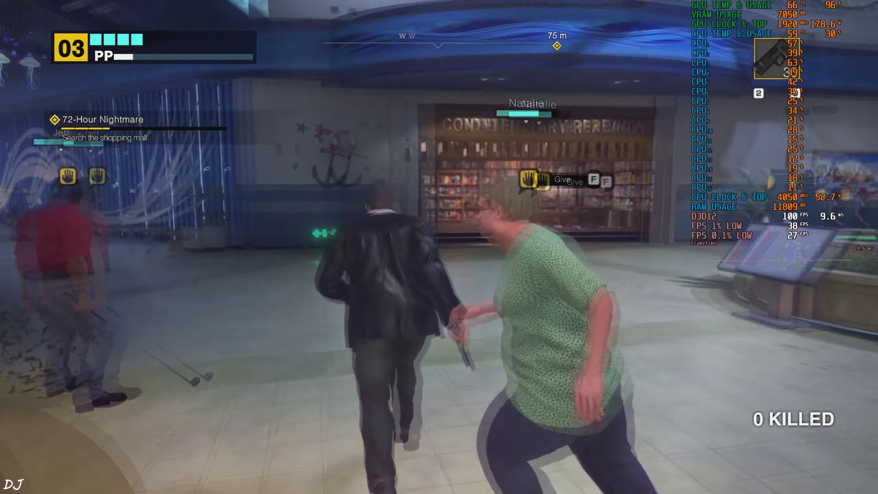
# Step: Run through the mall plaza past Cam's Camera and along the flower beds to test gameplay performance
pyautogui.press('w')
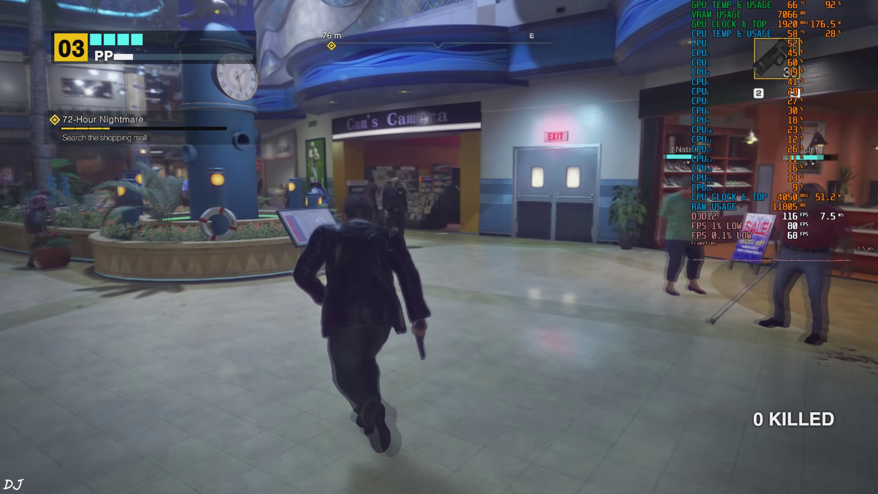
pyautogui.press('d')
pyautogui.press('s')
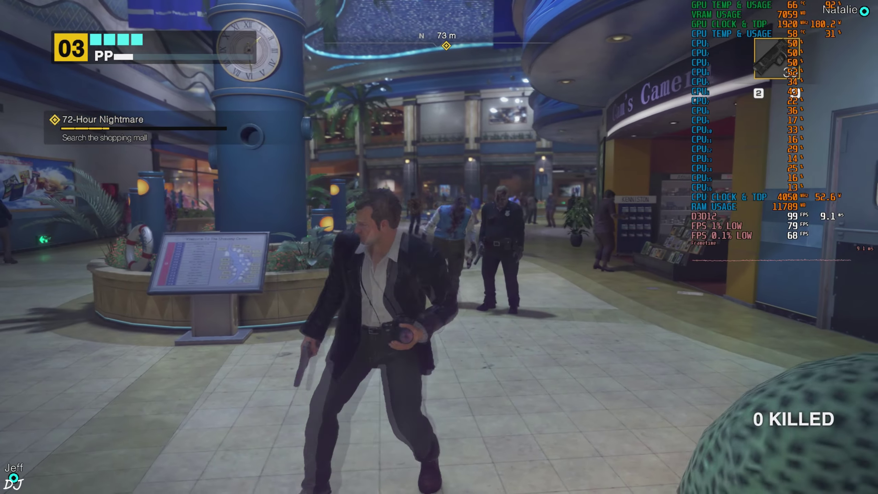
pyautogui.press('w')
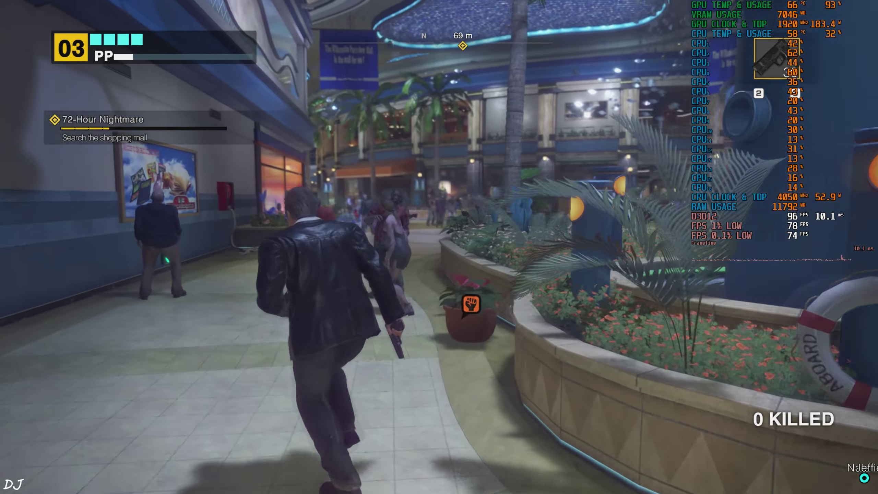
pyautogui.press('w')
# Step: Pick up the potted plant beside the flower bed and throw it at the approaching zombies
pyautogui.press('e')
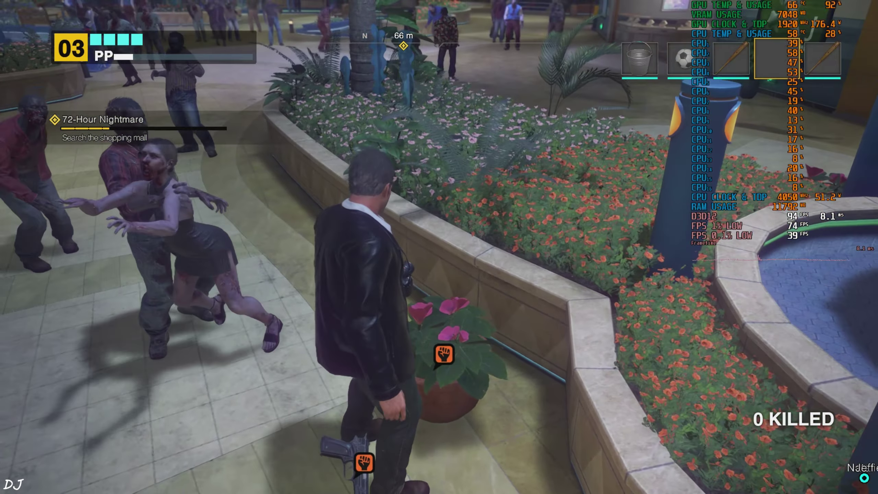
pyautogui.press('s')
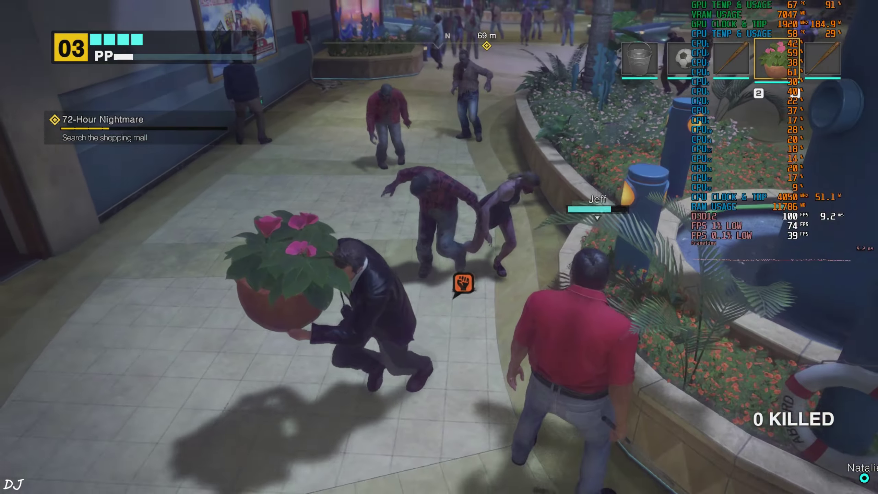
pyautogui.press('w')
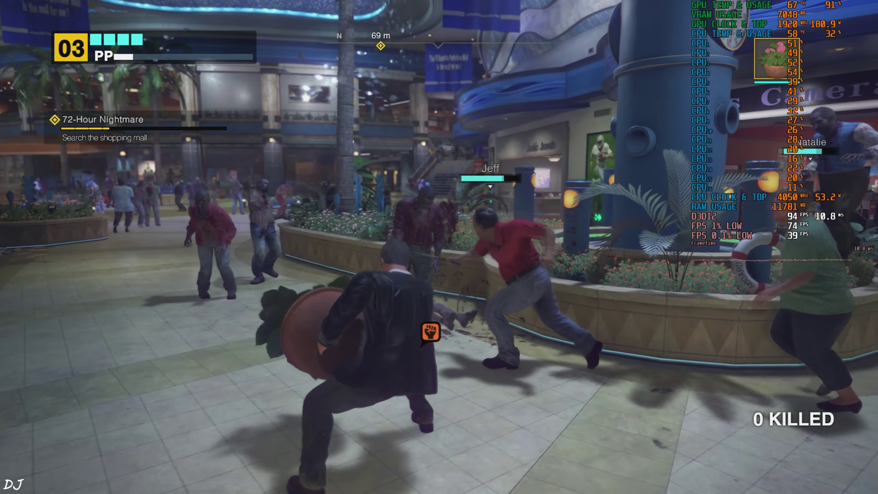
pyautogui.rightClick(439, 249)
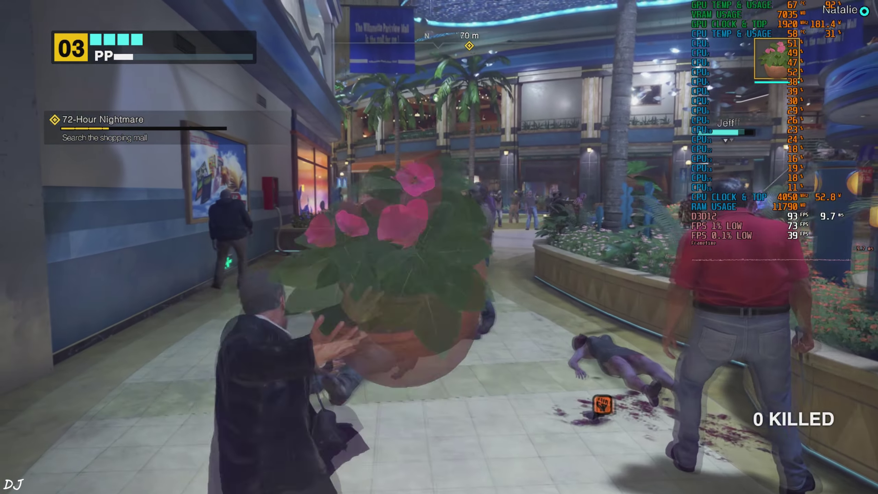
pyautogui.click(439, 247)
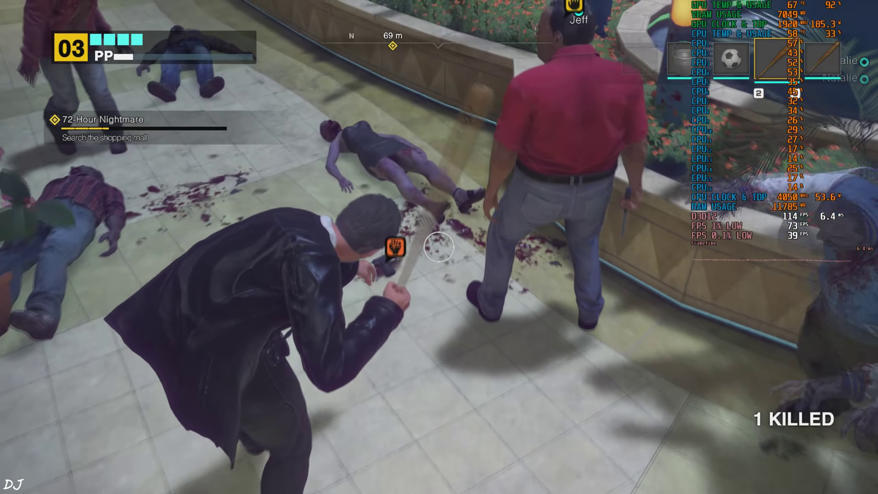
# Step: Pick the dropped handgun back up and shake off the zombie that grabs the character
pyautogui.press('w')
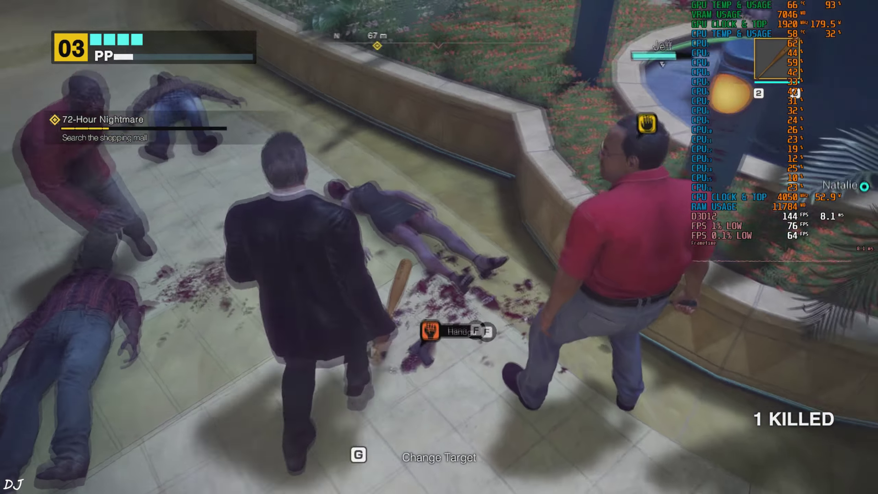
pyautogui.press('f')
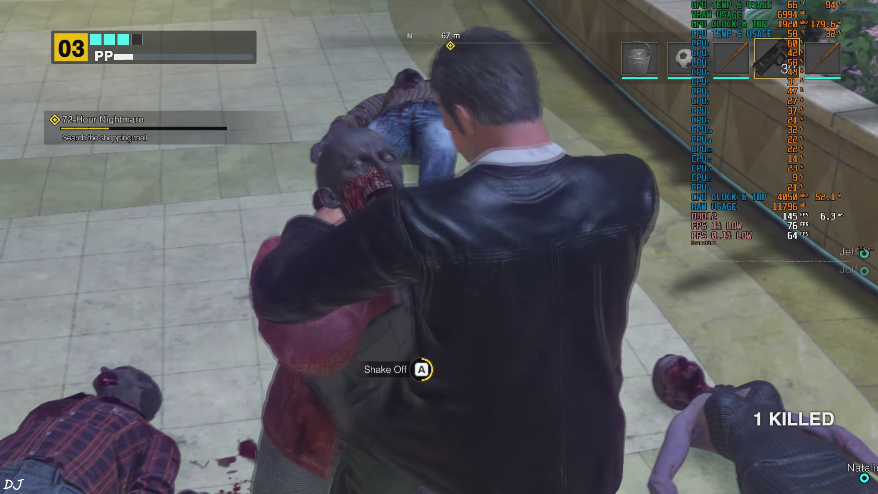
pyautogui.press('a')
pyautogui.press('w')
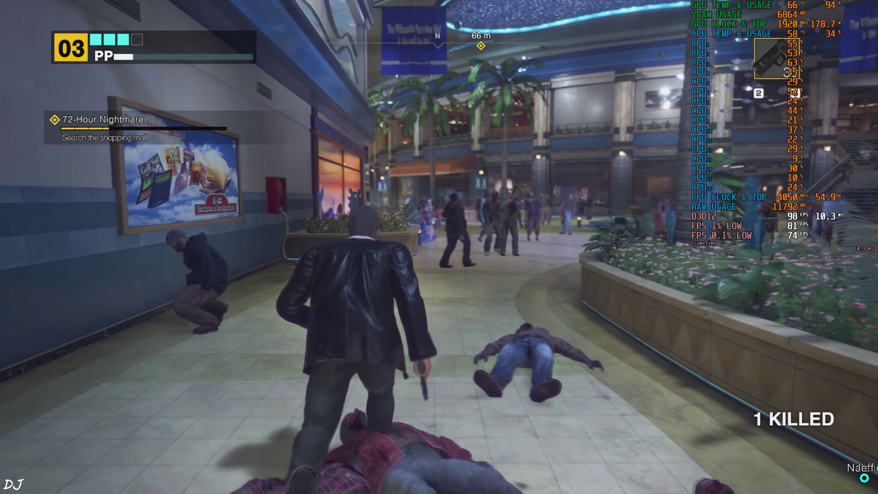
# Step: Run across the plaza past the staircase and flower beds toward the large windows
pyautogui.press('w')
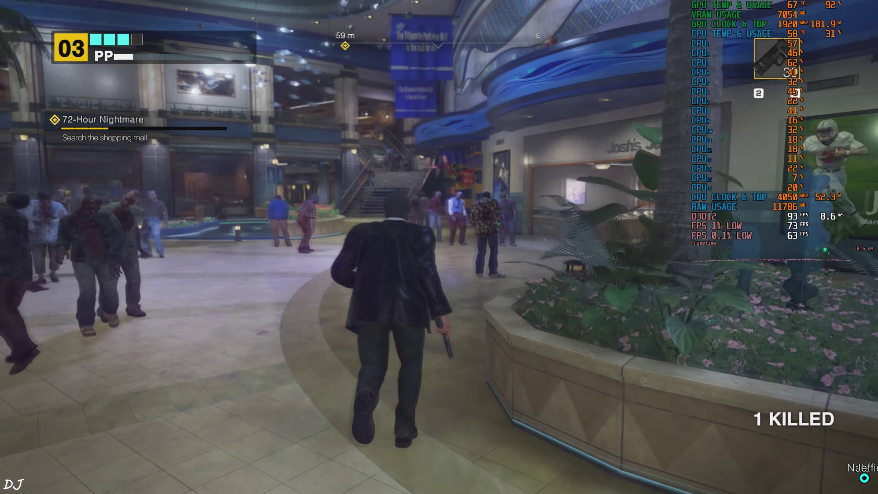
pyautogui.press('w')
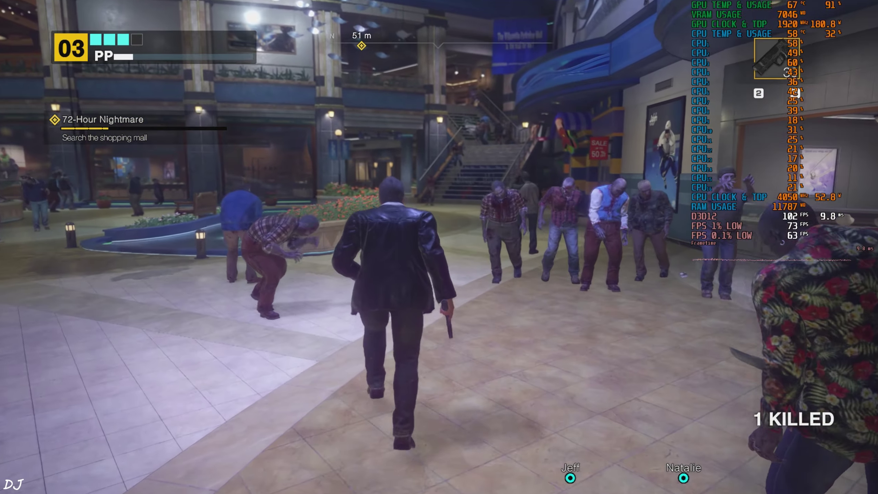
pyautogui.press('w')
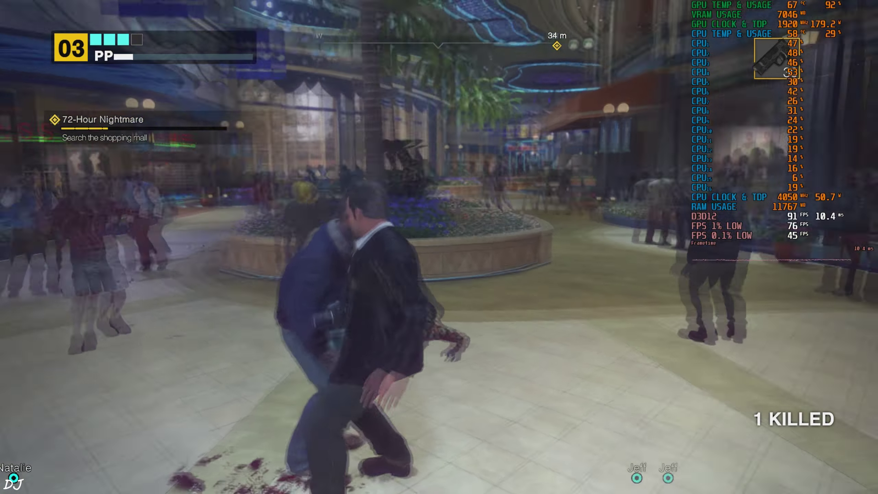
pyautogui.press('w')
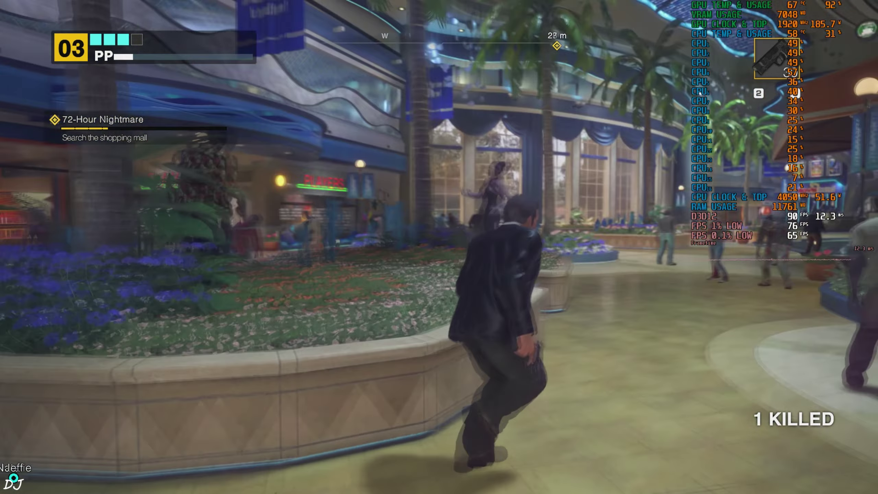
pyautogui.press('w')
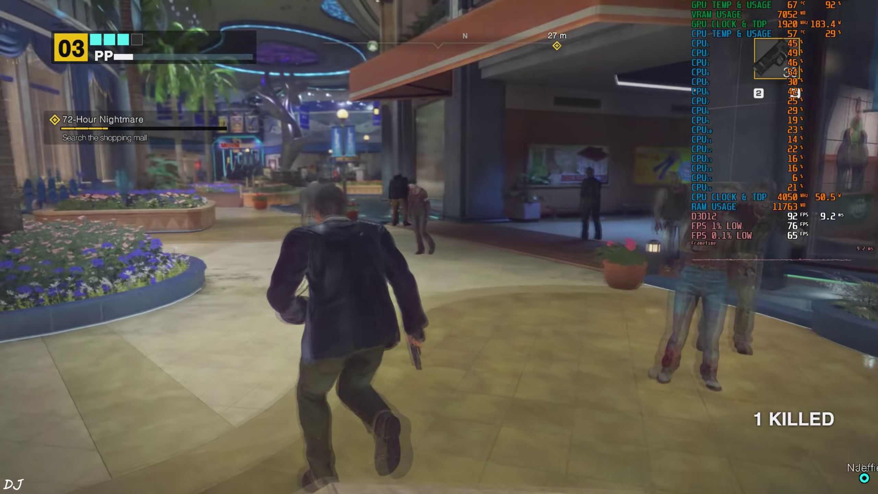
# Step: Aim the handgun at the zombies around the Players store and shoot them
pyautogui.rightClick(438, 247)
pyautogui.click(438, 247)
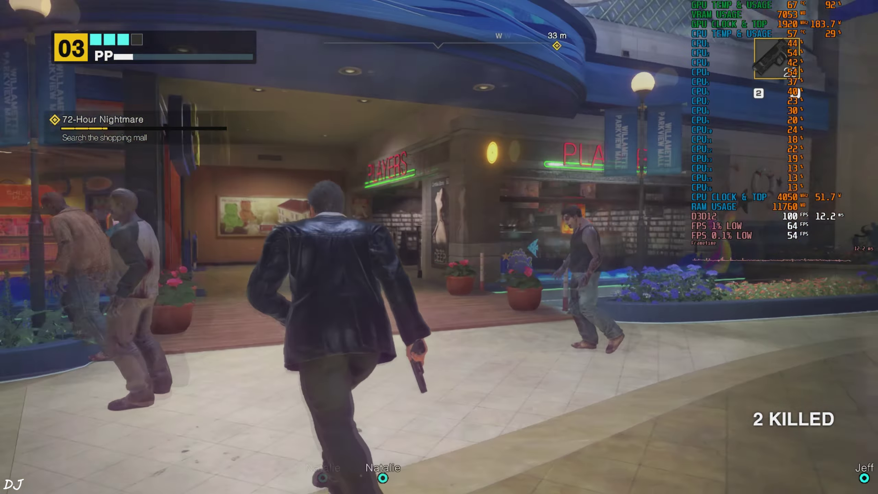
pyautogui.rightClick(439, 246)
pyautogui.click(439, 246)
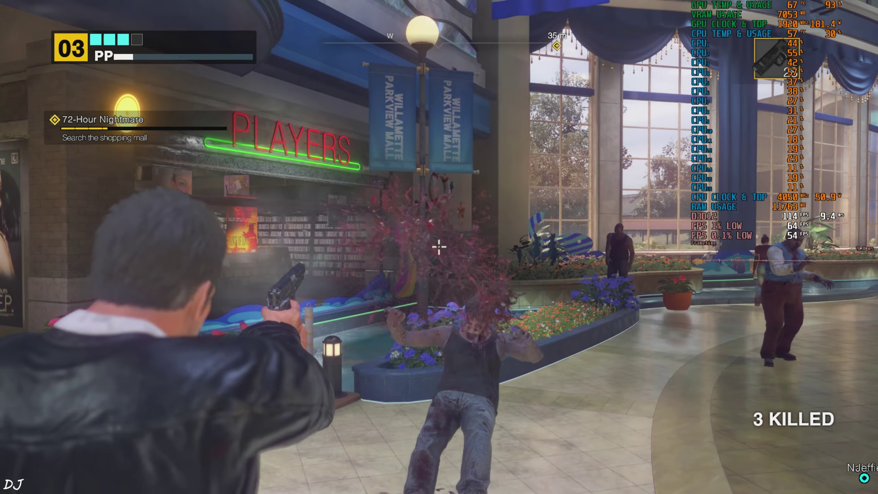
# Step: Visit DLSS Frame Generation in the graphics options, return to the game and run around the plaza and pool
pyautogui.press('Escape')
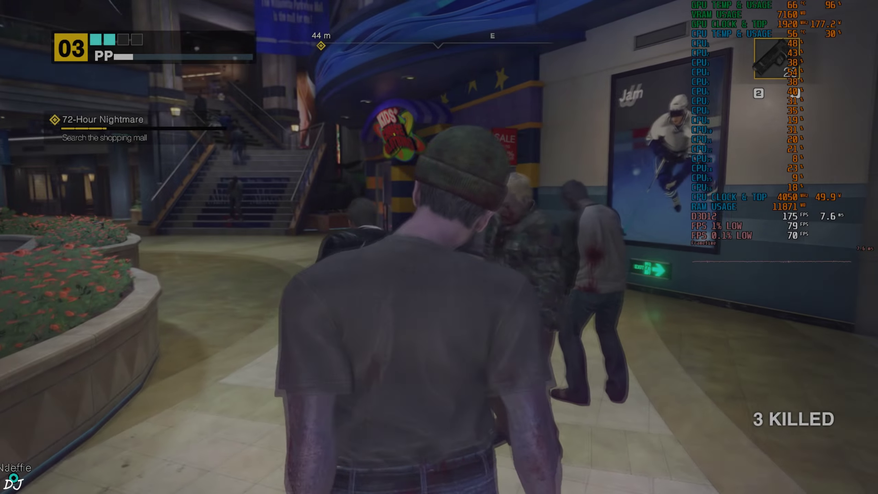
pyautogui.press('w')
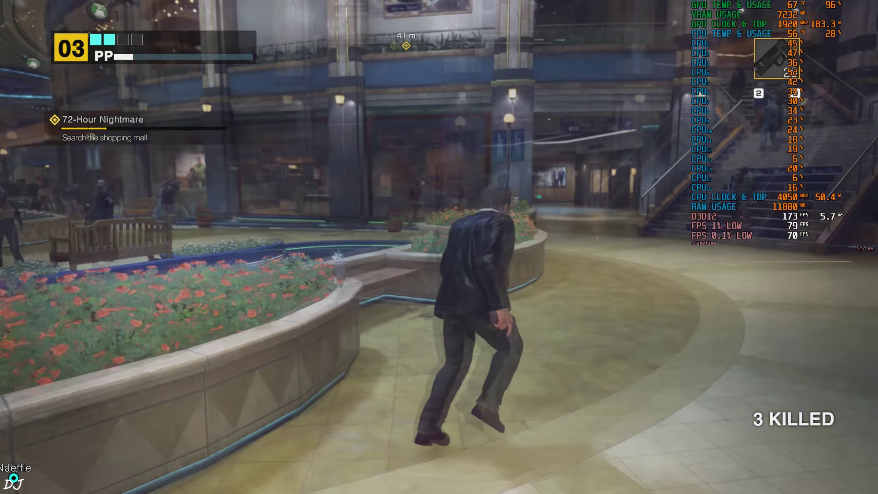
pyautogui.press('w')
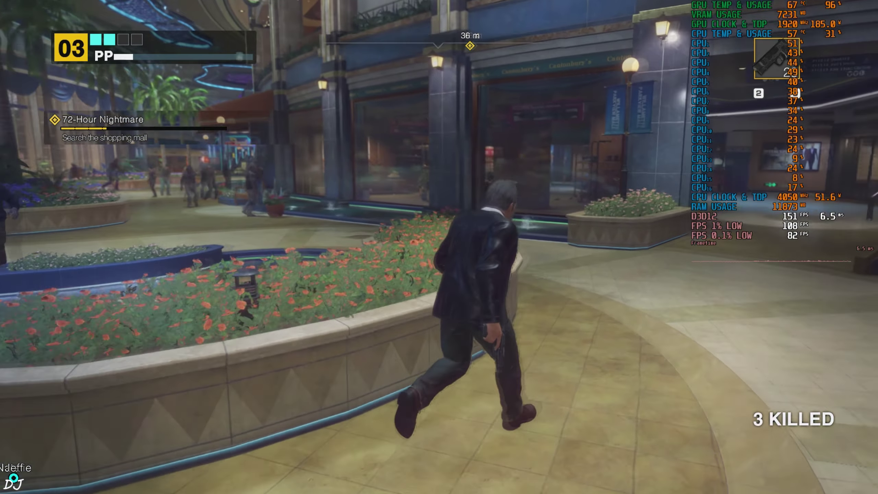
pyautogui.press('w')
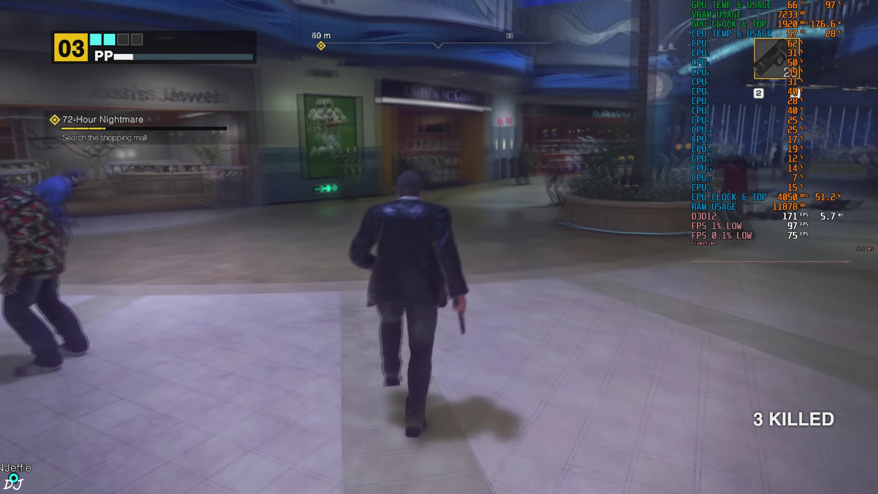
pyautogui.press('w')
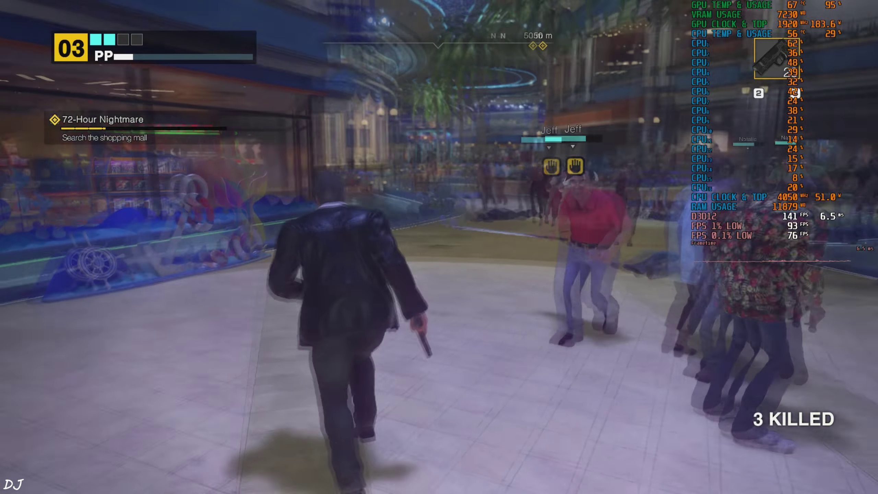
pyautogui.press('w')
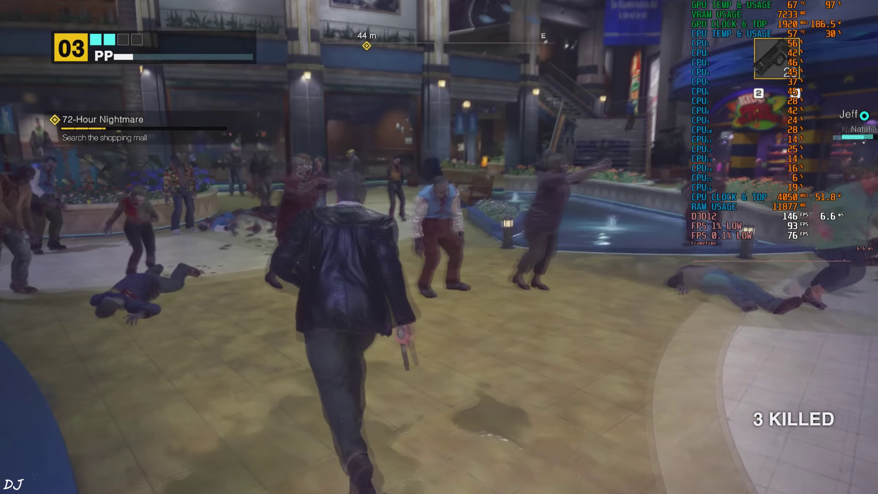
# Step: Shoot a zombie near the pool with the handgun and turn the character back toward the camera
pyautogui.rightClick(439, 246)
pyautogui.click(438, 246)
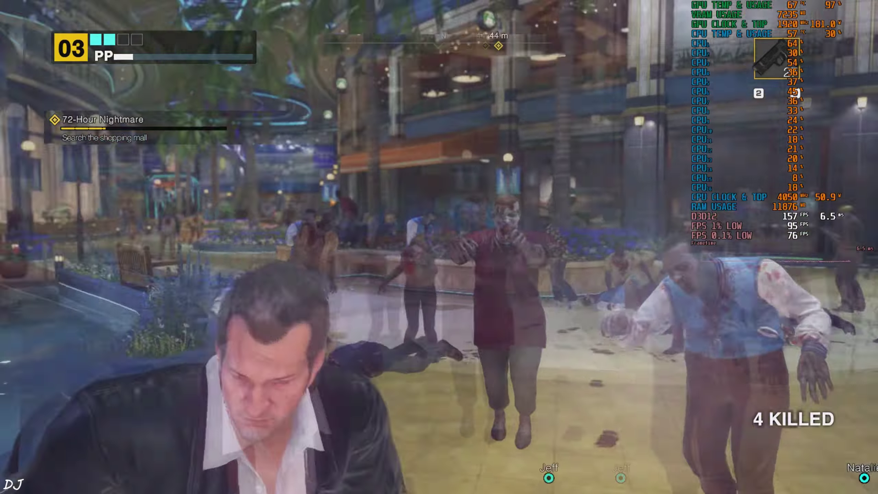
pyautogui.press('s')
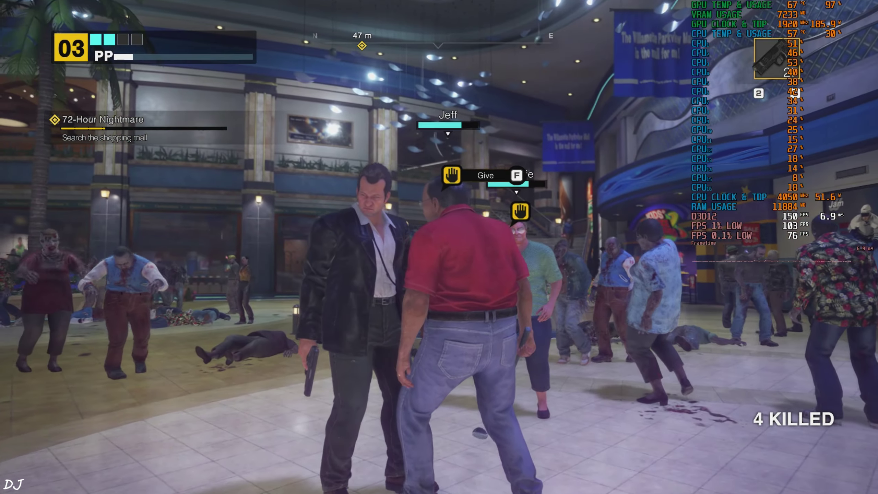
pyautogui.press('s')
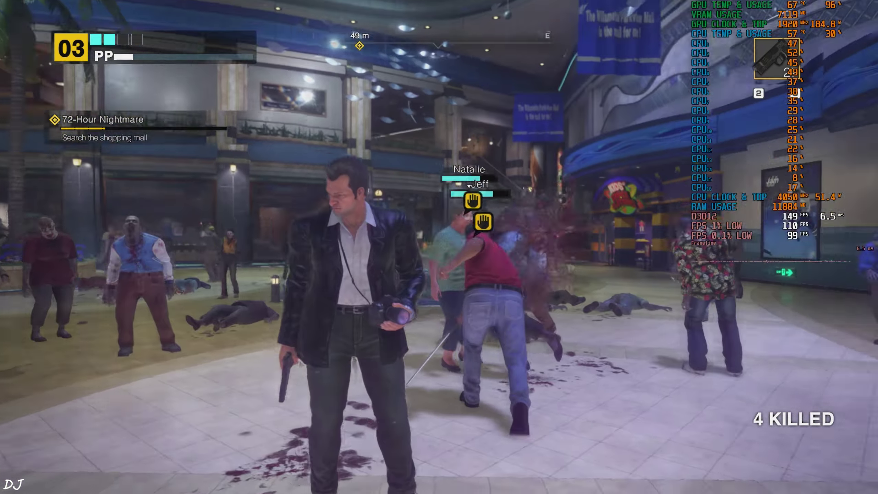
# Step: Run from Josh's Jewels past the stairs, flower beds and fountains to the plaza facing the movie theater entrance
pyautogui.press('w')
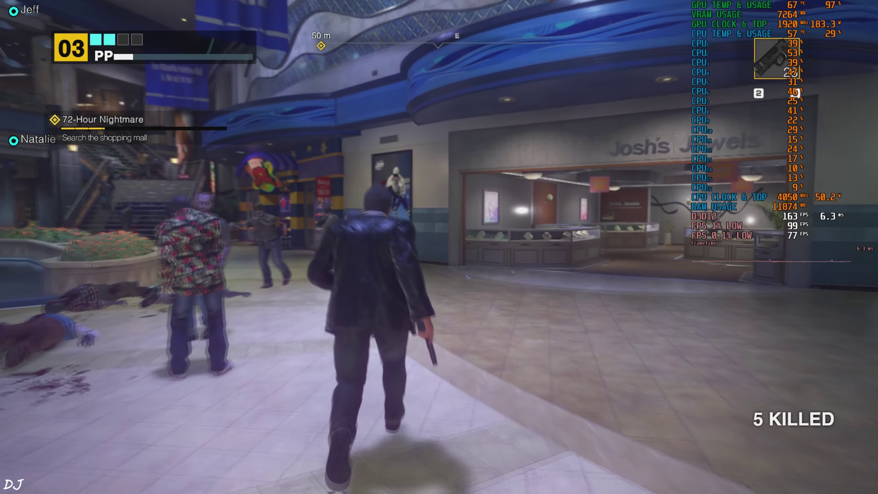
pyautogui.press('w')
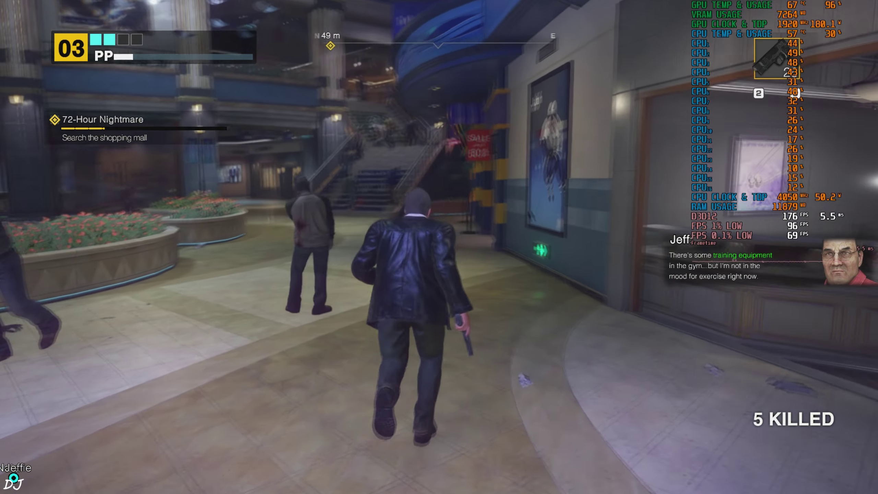
pyautogui.press('w')
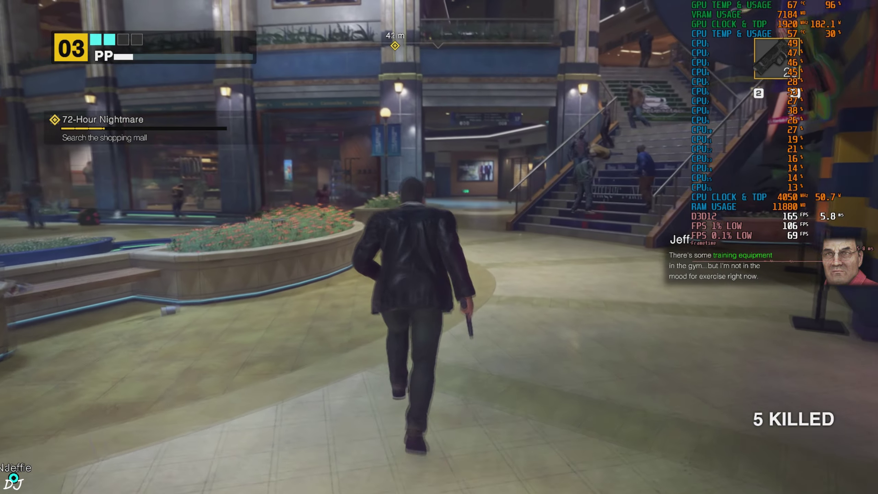
pyautogui.press('w')
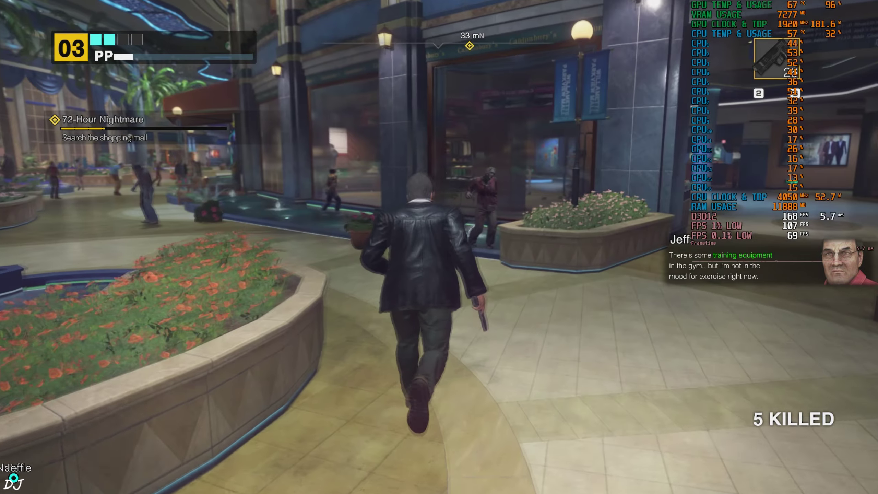
pyautogui.press('w')
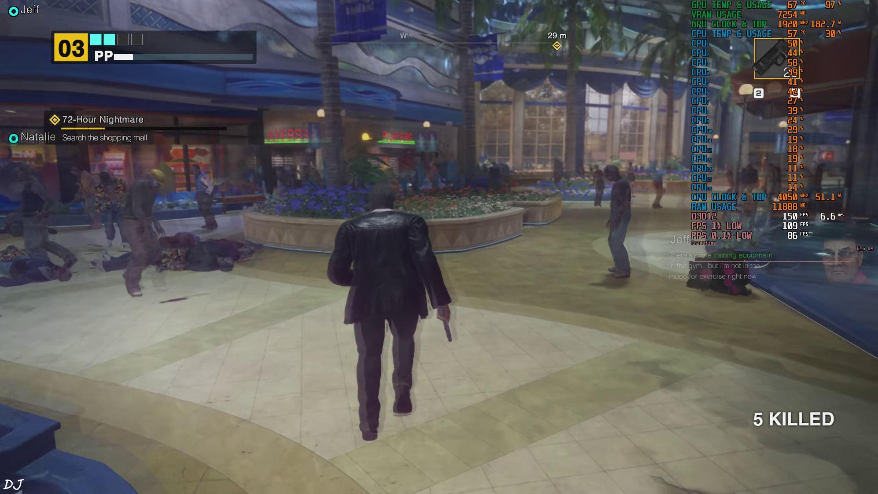
pyautogui.press('w')
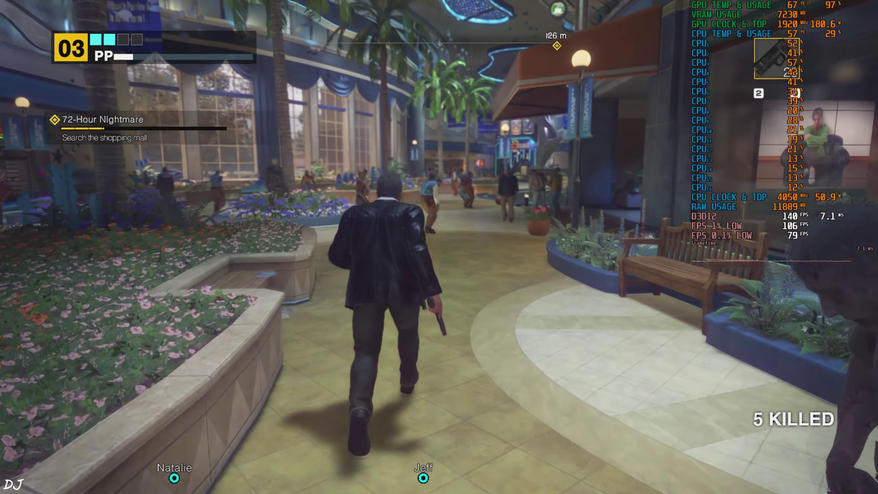
pyautogui.press('w')
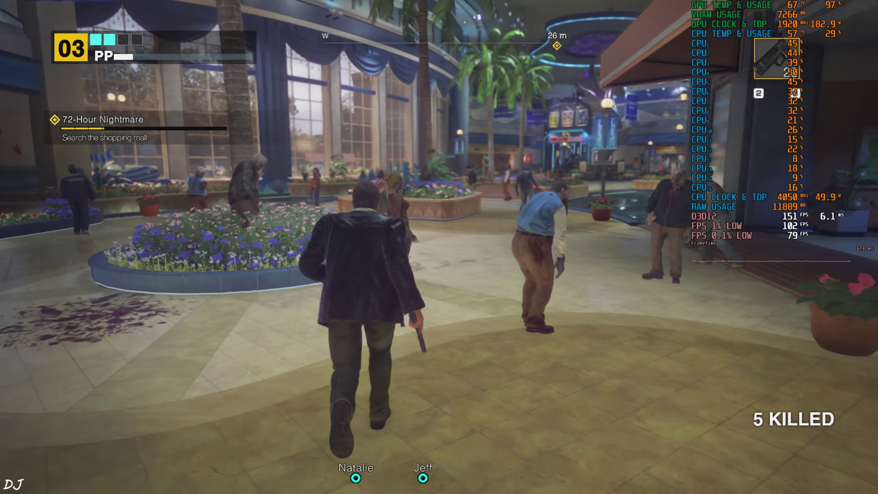
pyautogui.press('w')
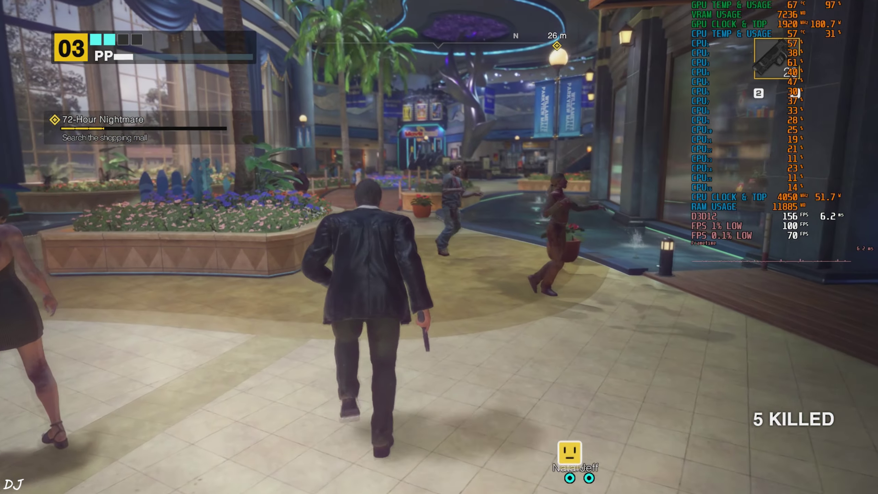
pyautogui.press('w')
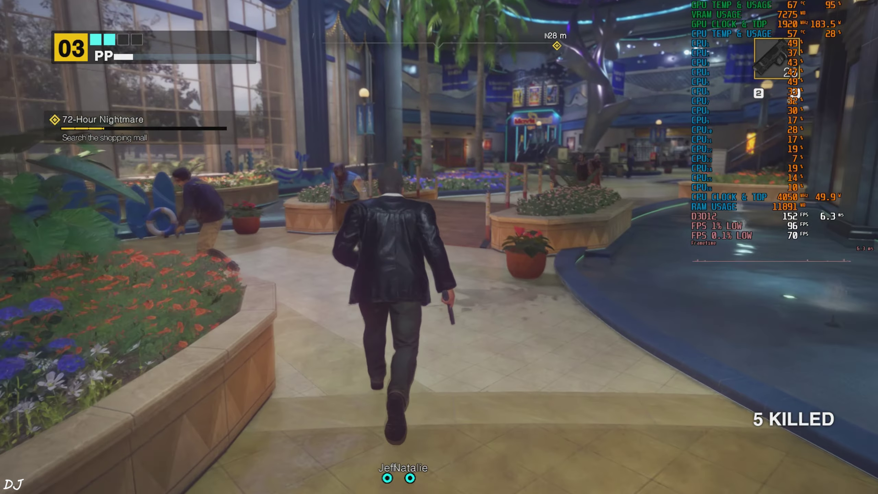
pyautogui.press('w')
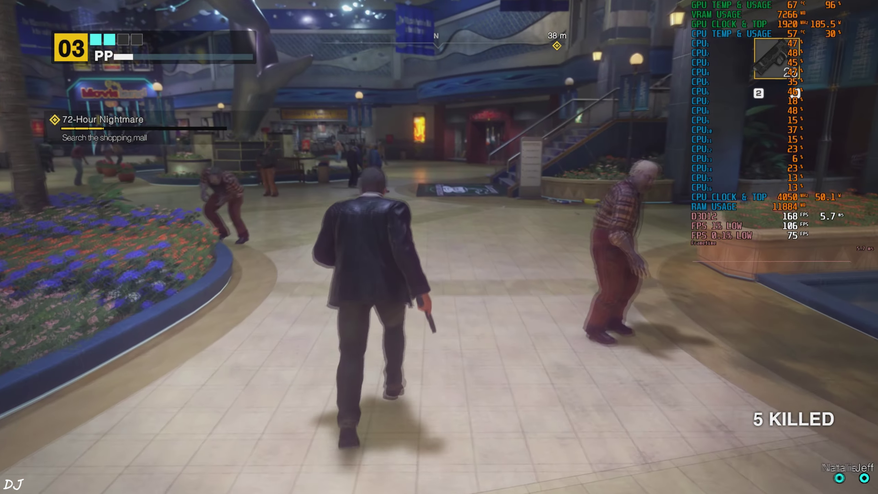
pyautogui.press('w')
pyautogui.press('w')
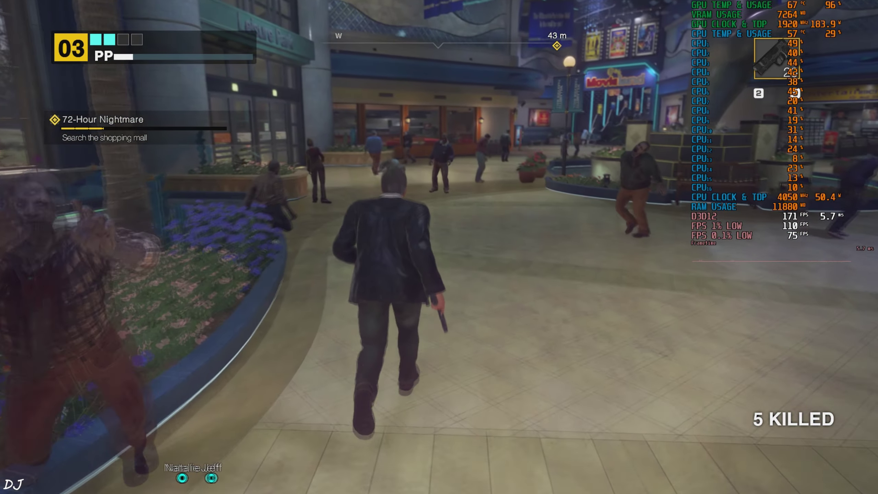